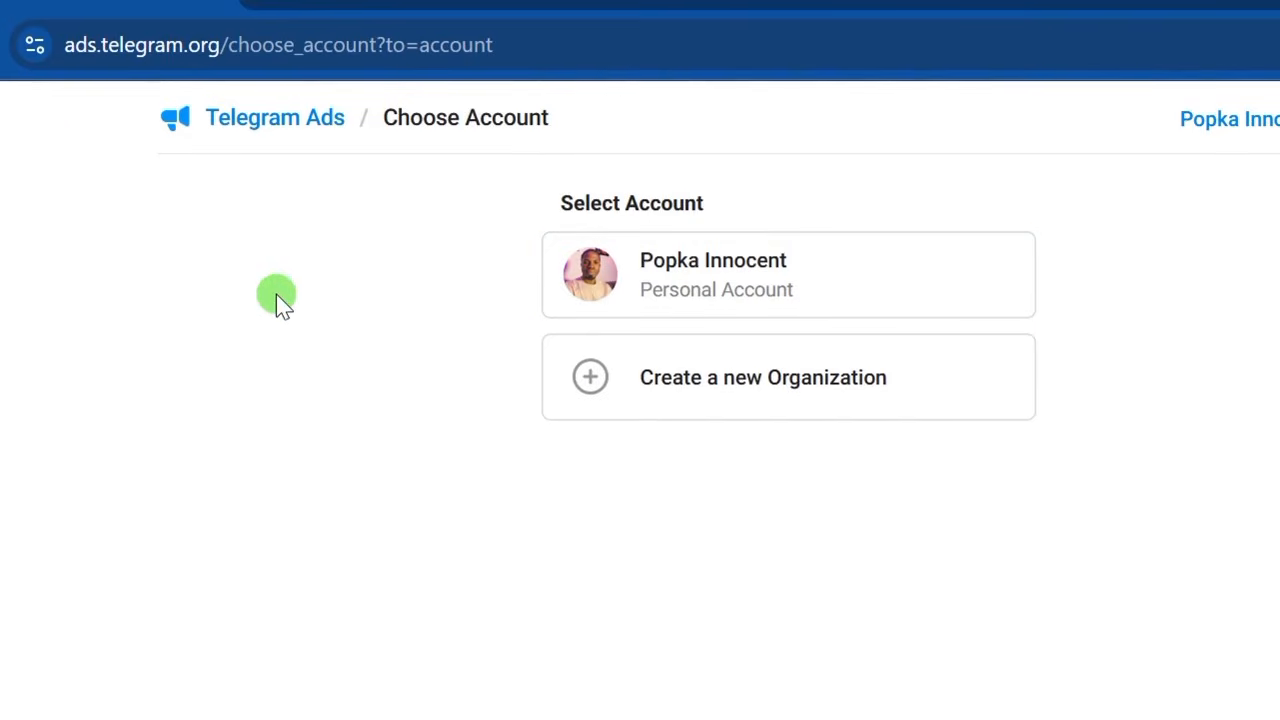
Choose the personal account, complete its personal info with name, e-mail, phone, country, city and advertiser's legal name, and save the profile
click(688, 283)
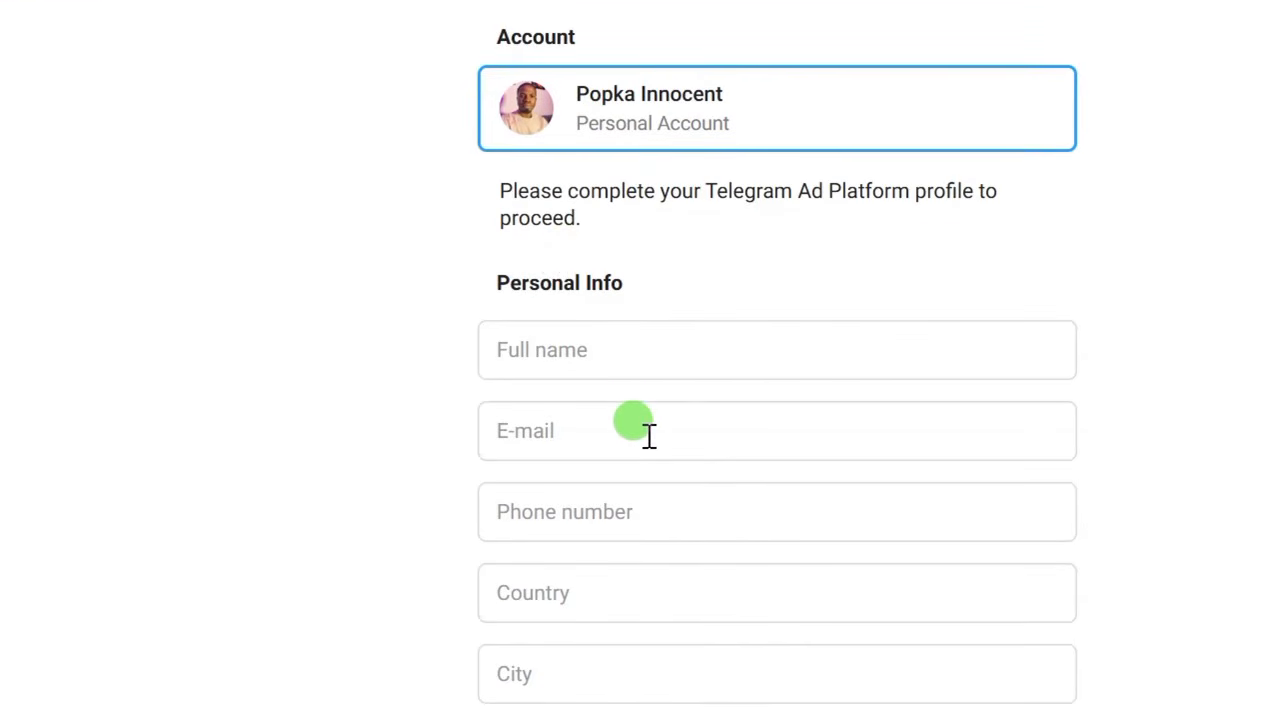
scroll(649, 466, down, 1)
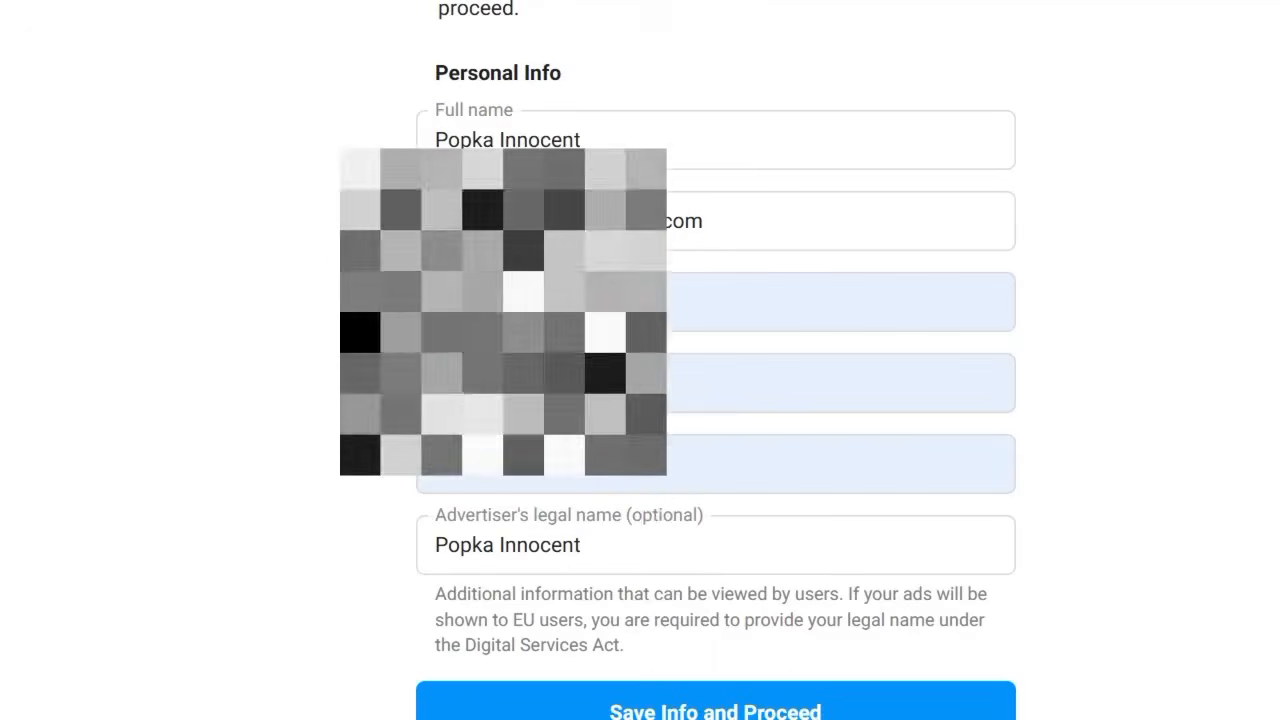
scroll(680, 620, down, 1)
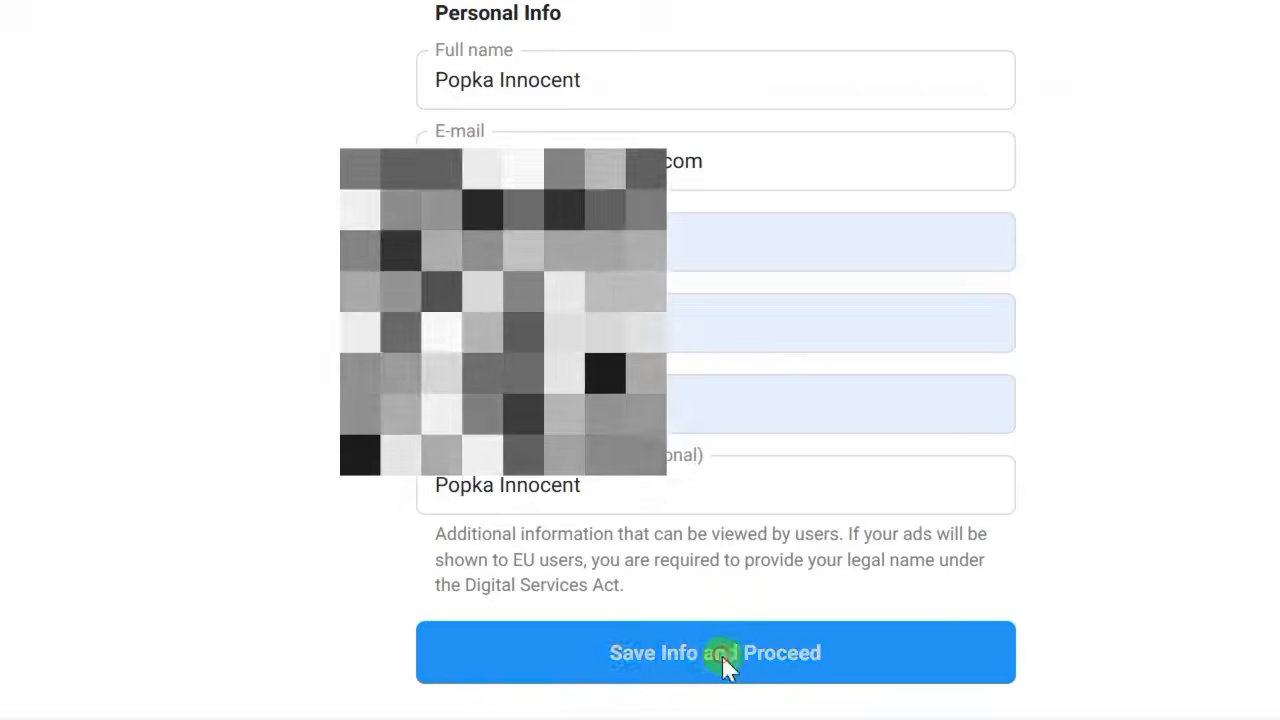
click(729, 667)
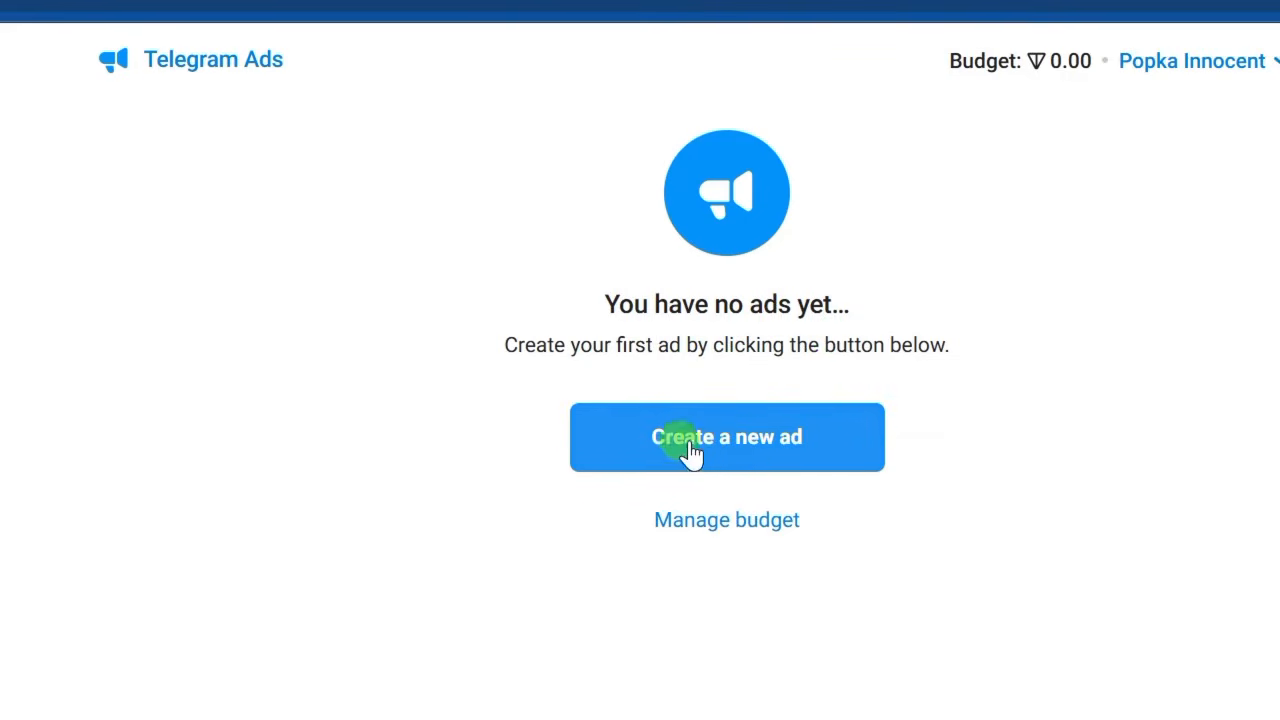
Start creating a new ad and look through the settings of the ad form
click(760, 410)
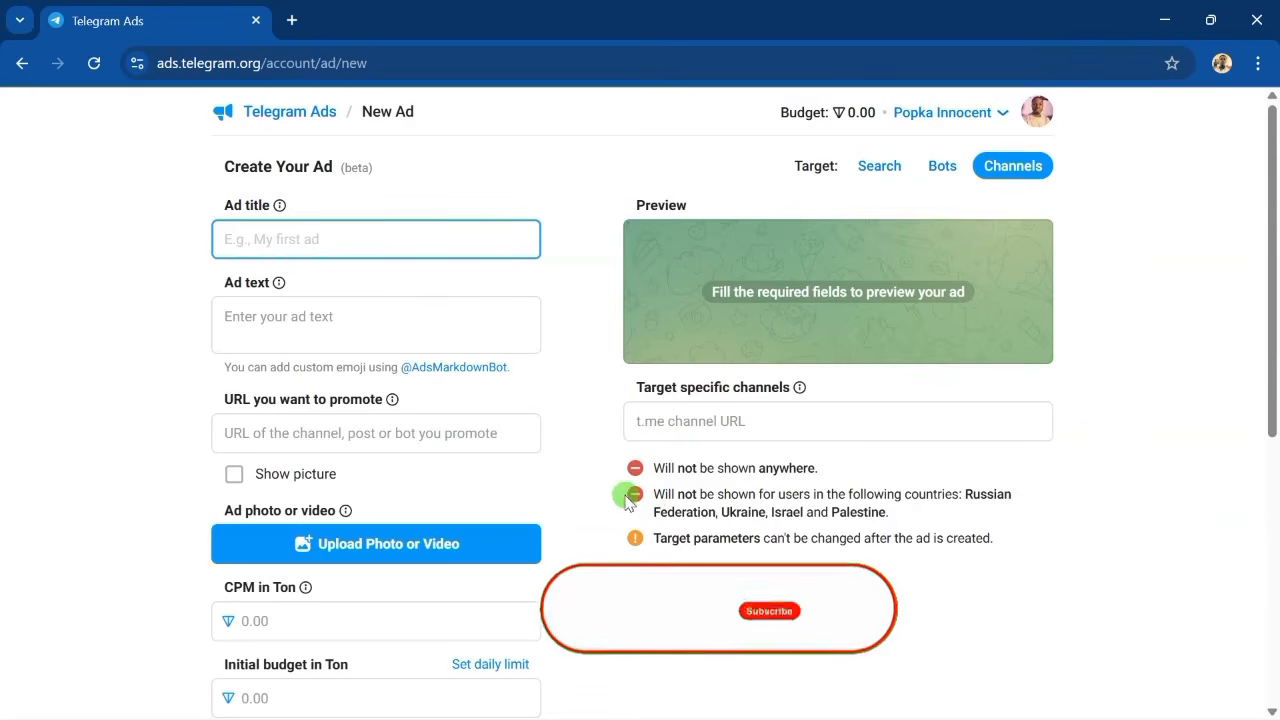
scroll(570, 486, down, 5)
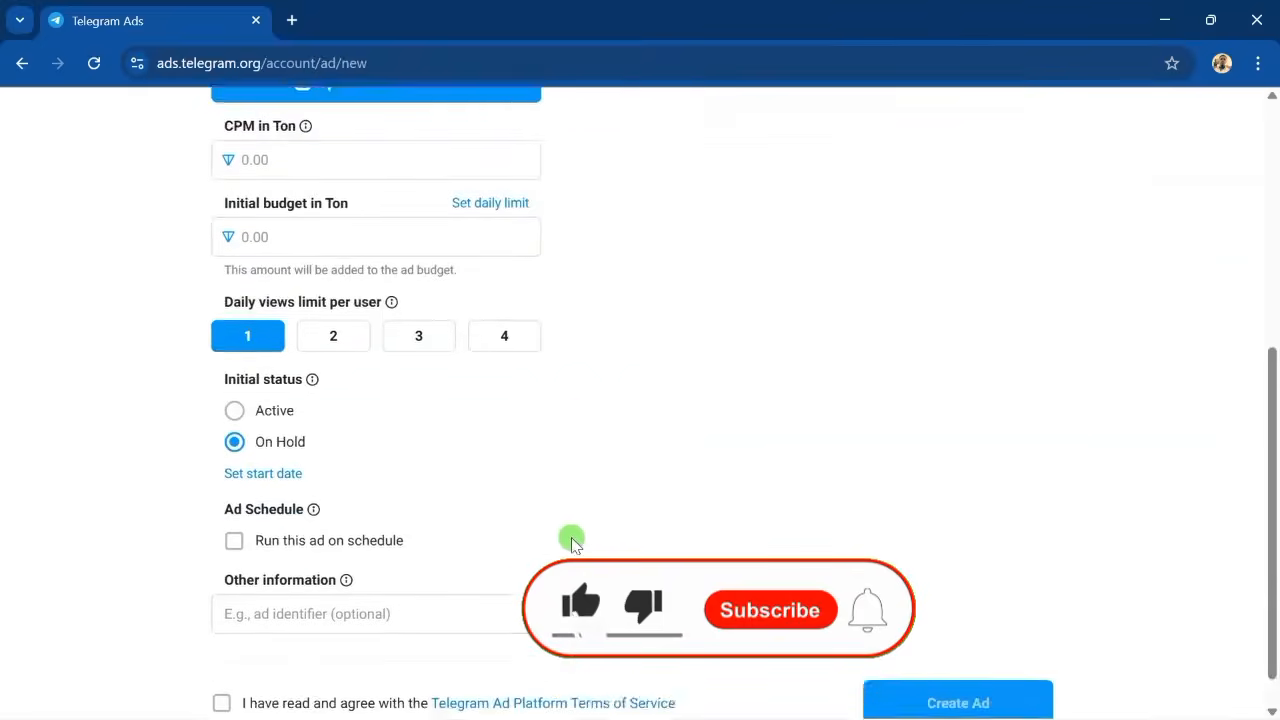
scroll(595, 525, up, 4)
scroll(607, 512, up, 2)
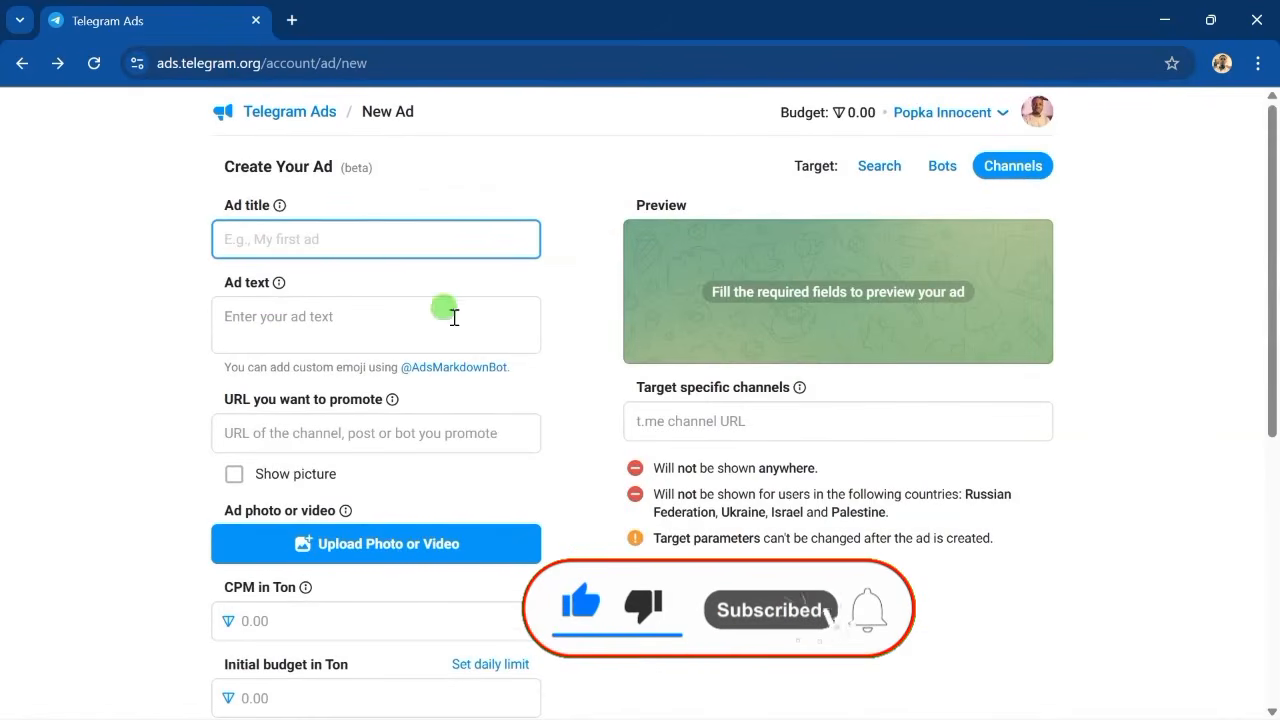
scroll(270, 305, down, 1)
scroll(290, 290, up, 1)
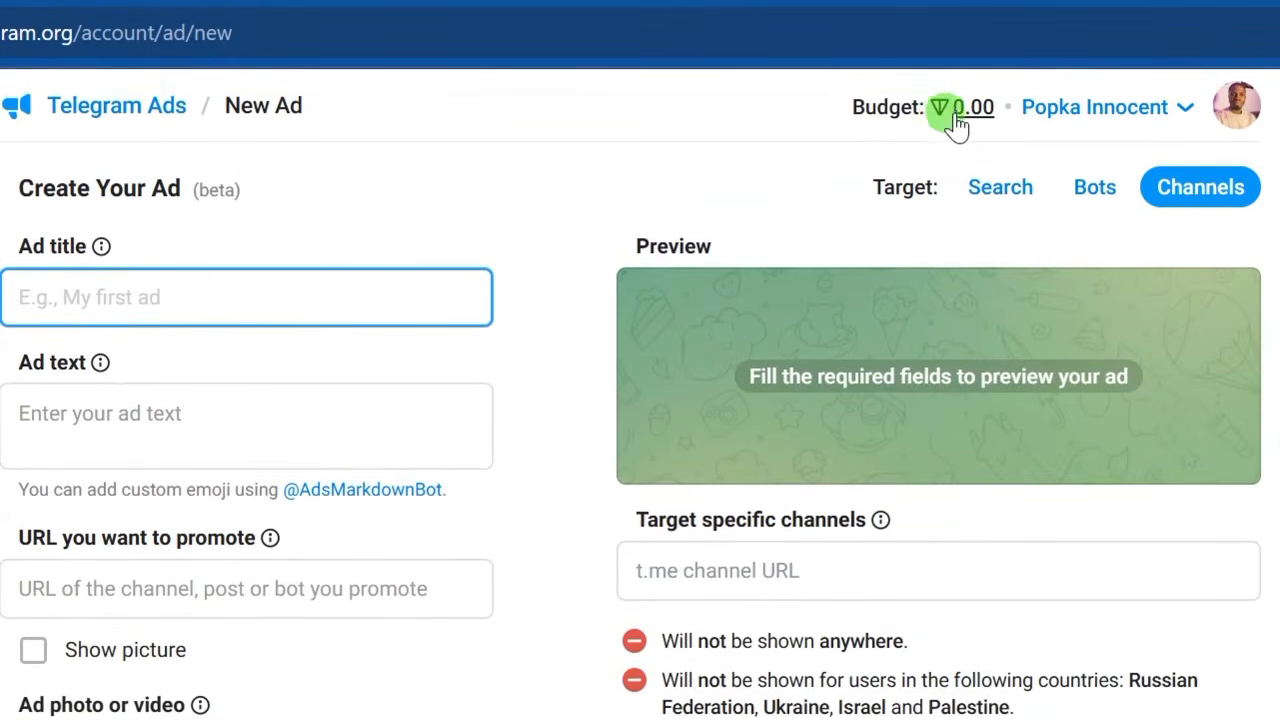
Open the ad budget, choose to add funds on Fragment and start connecting a TON wallet
click(946, 117)
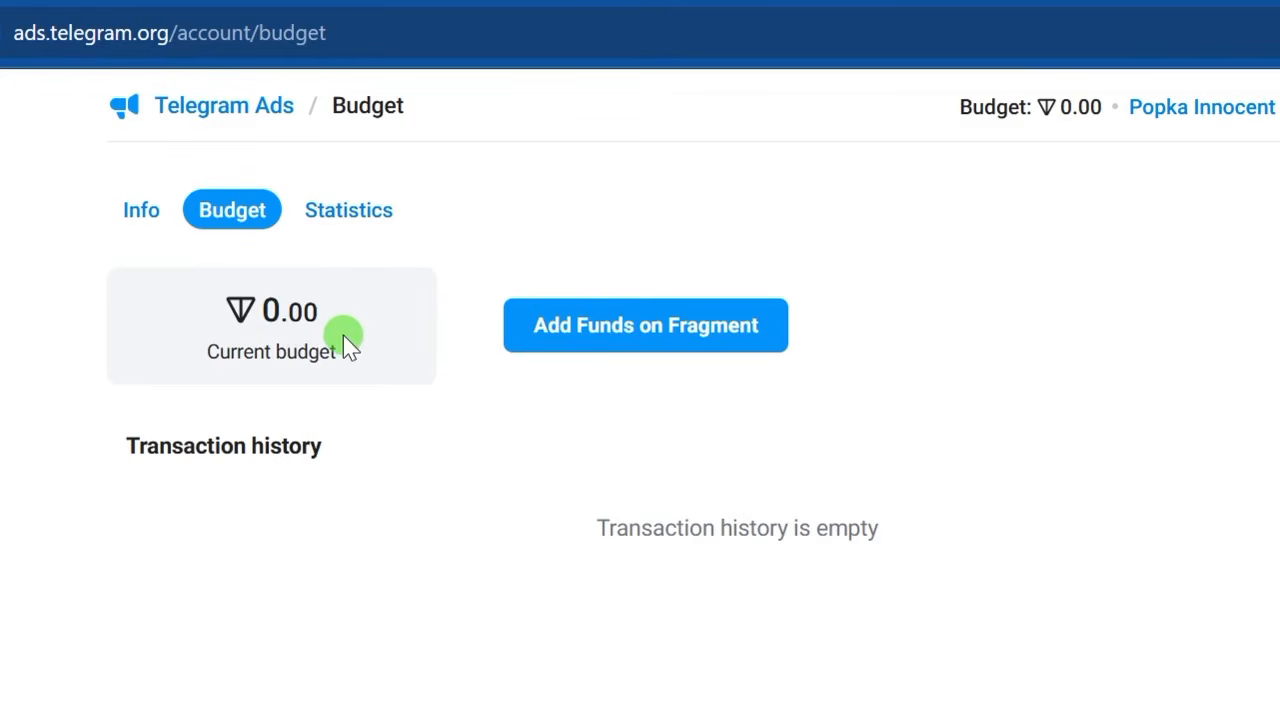
click(614, 340)
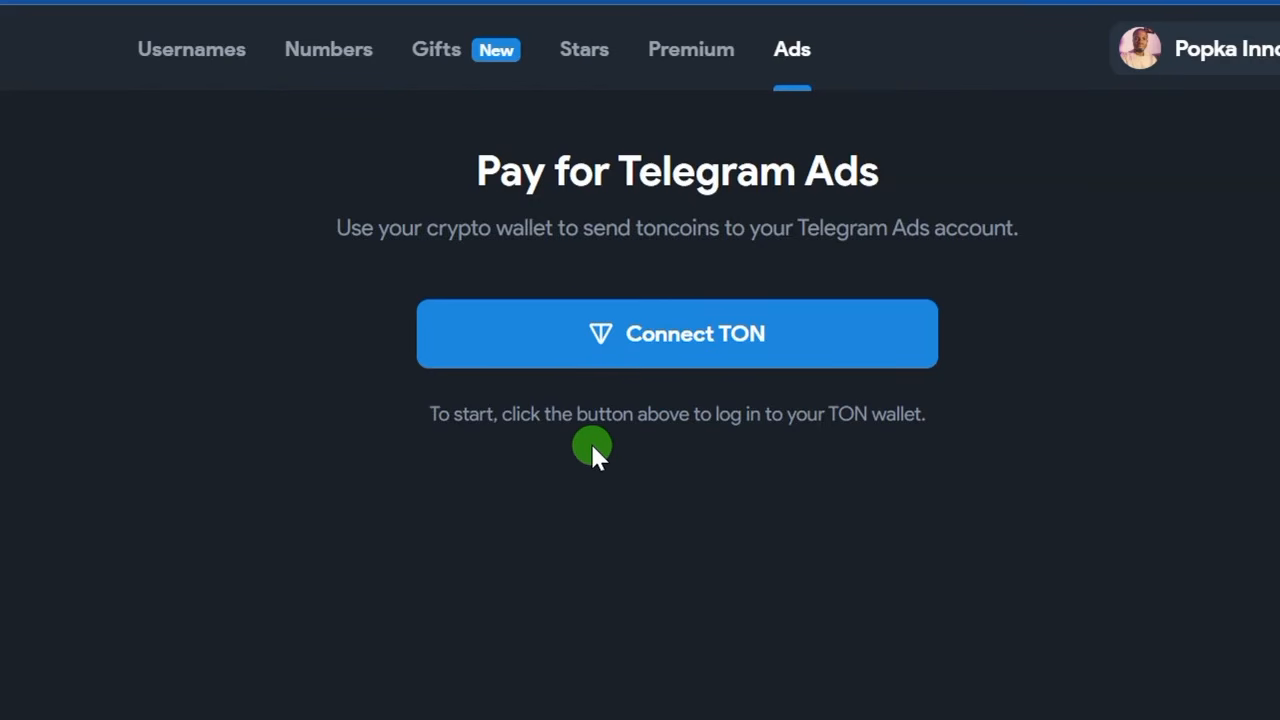
click(648, 345)
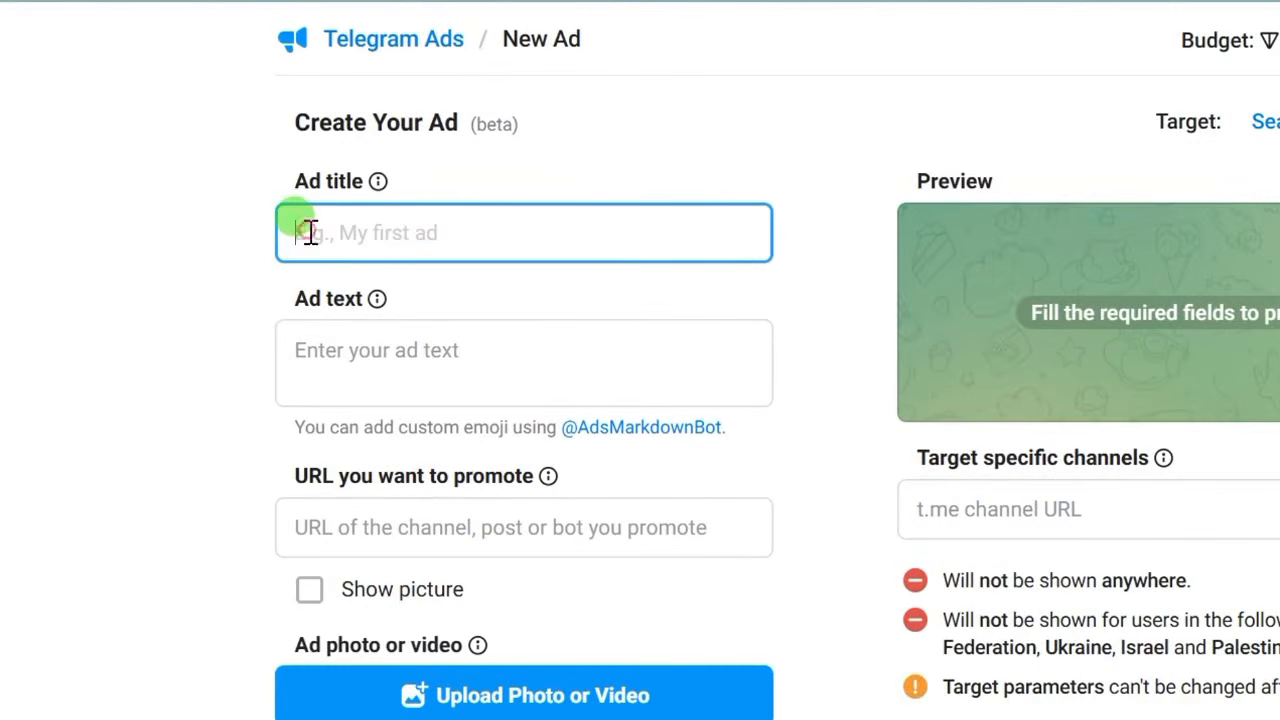
Set the ad title to "Daily Match Insights That Keep You Ahead"
right_click(310, 232)
click(392, 596)
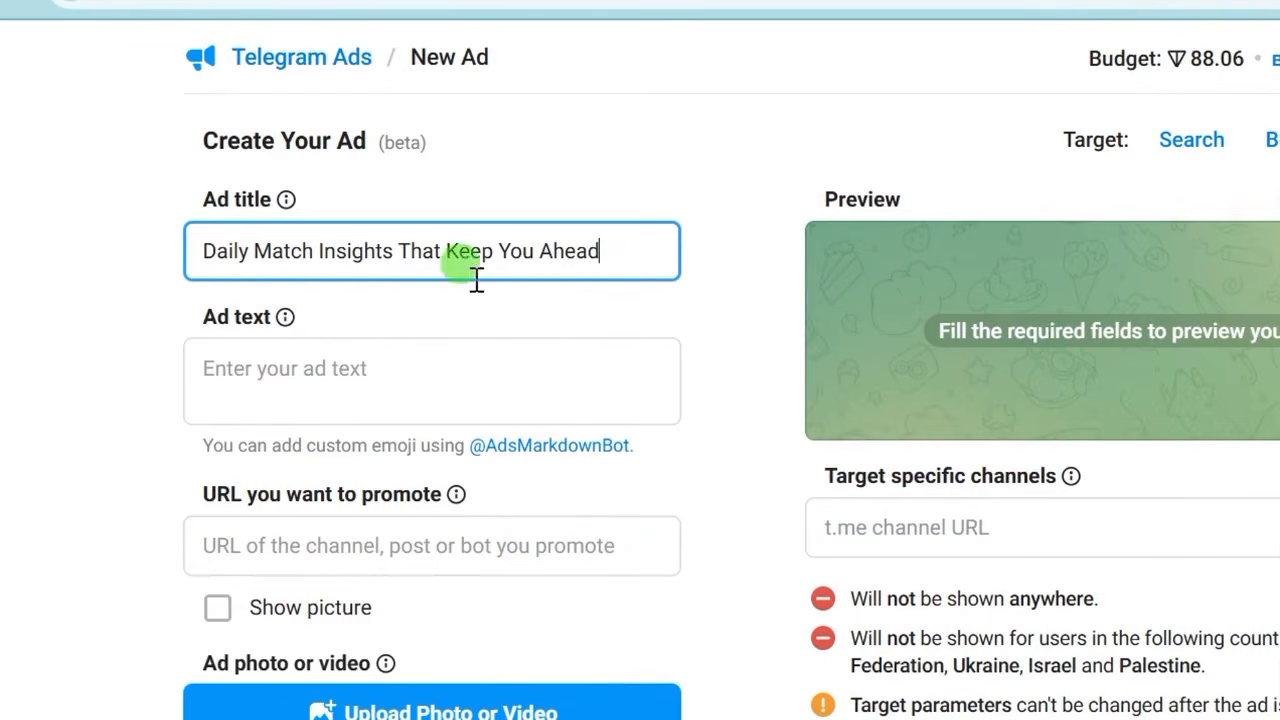
Paste the ad text "Stay updated with well-researched sports insights and match analyses. Join our Telegram channel to follow the latest updates and make informed decisions."
click(260, 372)
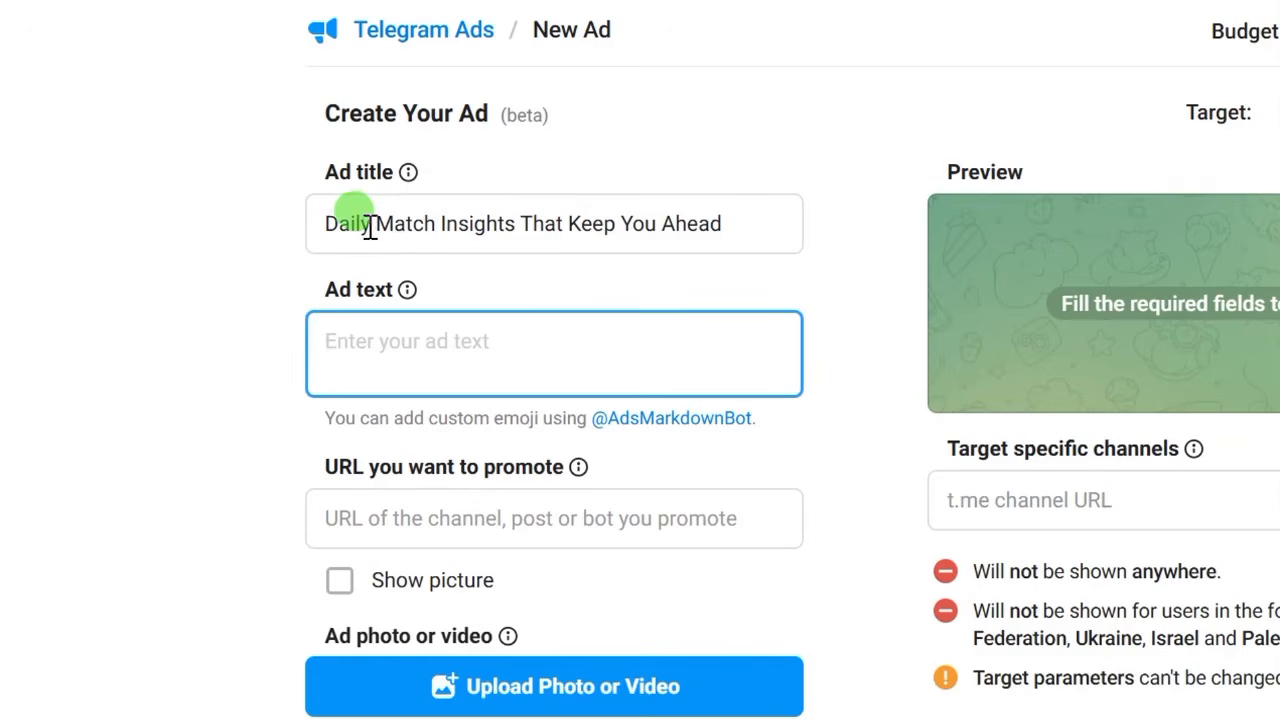
right_click(348, 341)
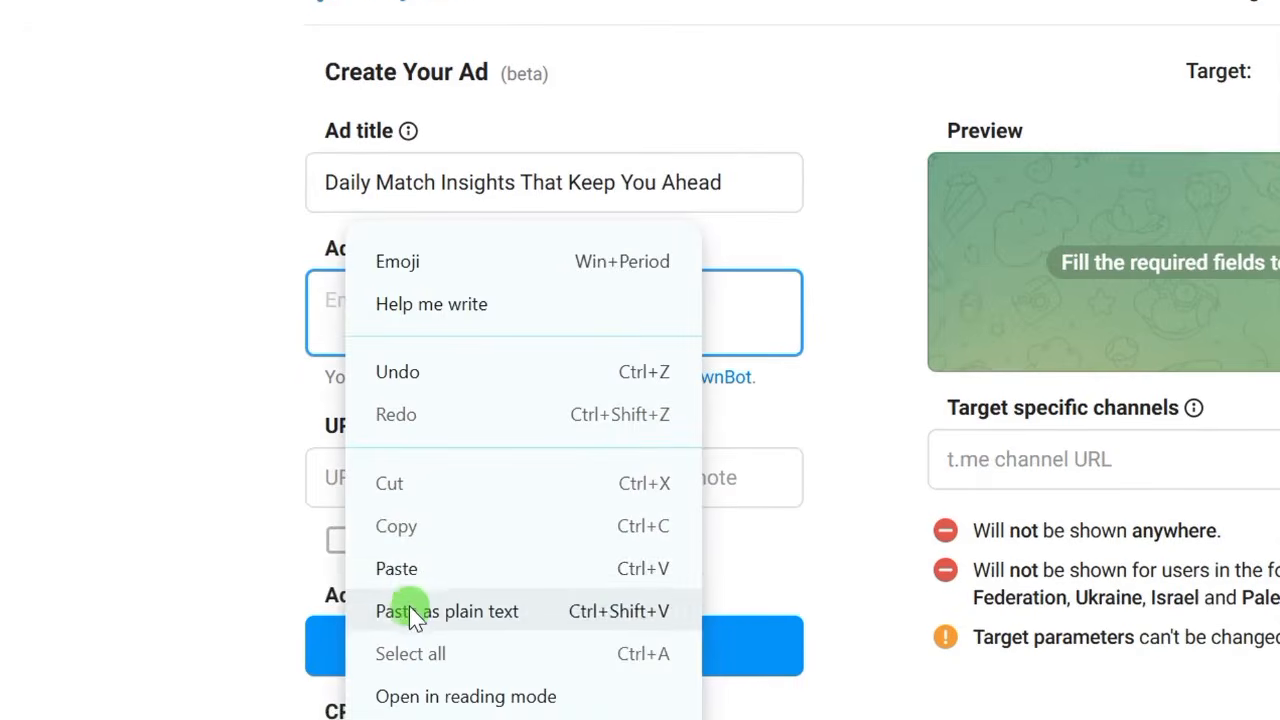
click(420, 577)
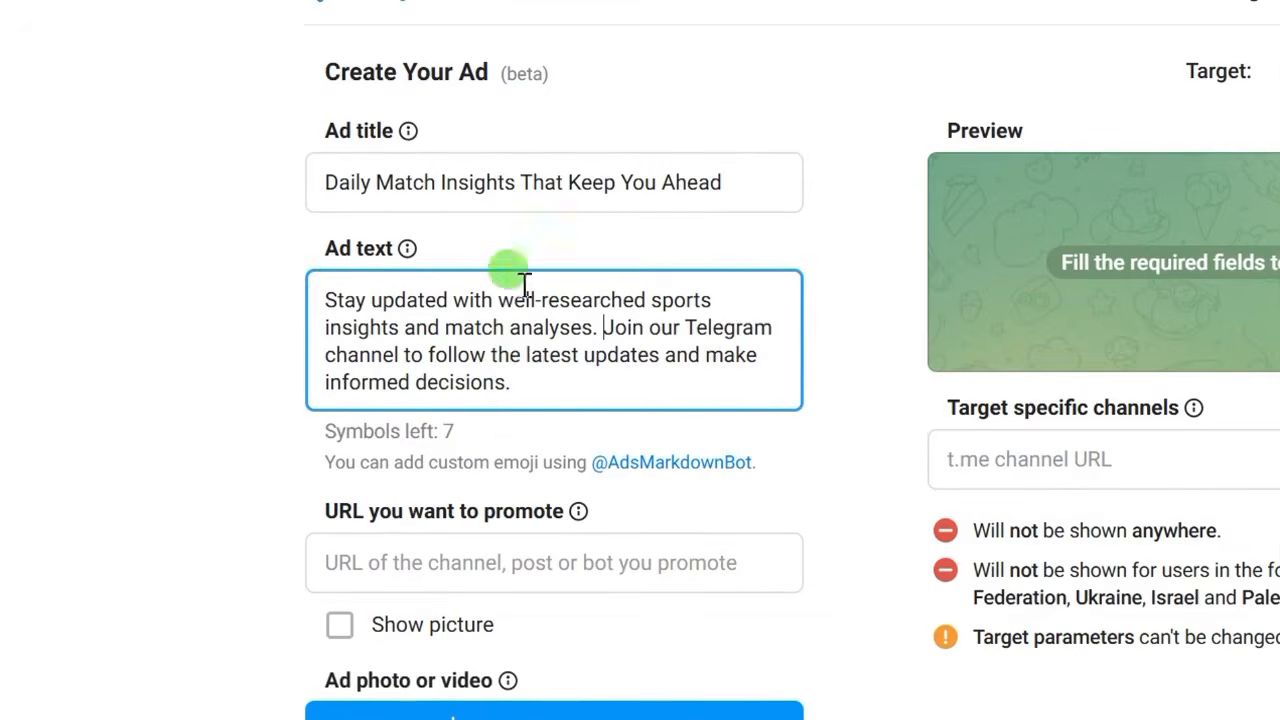
scroll(560, 108, up, 1)
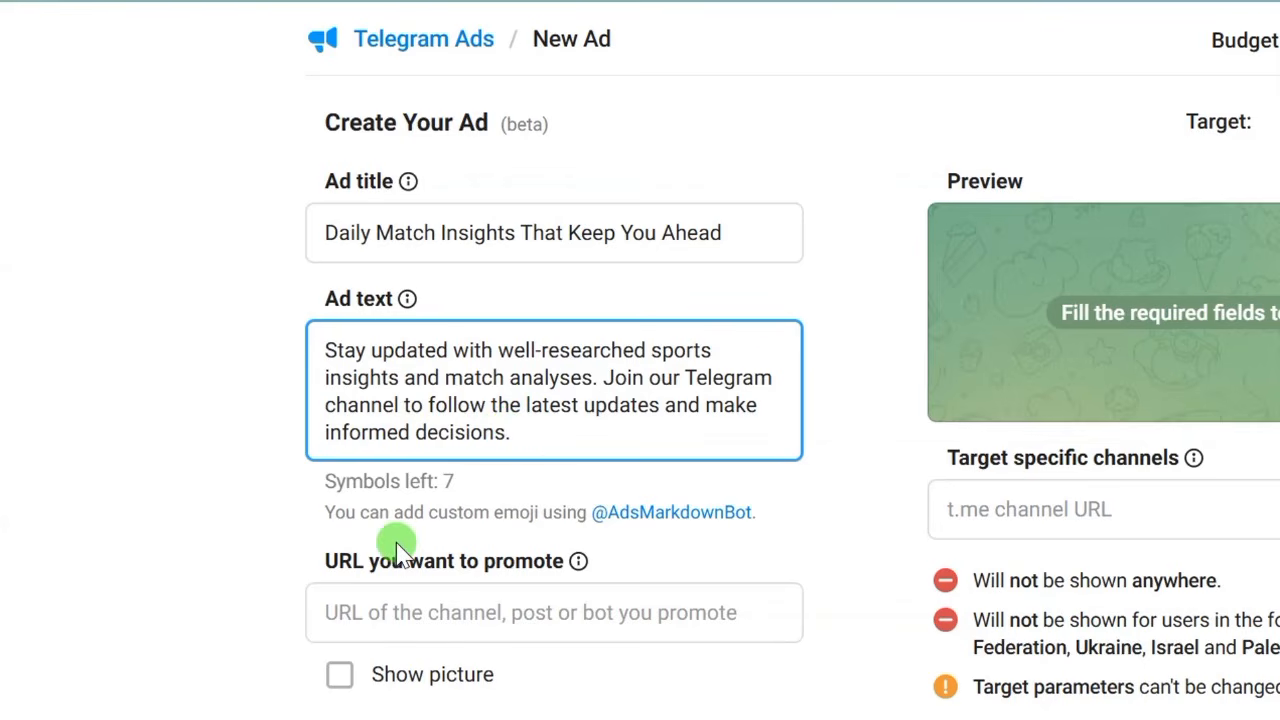
scroll(396, 542, down, 3)
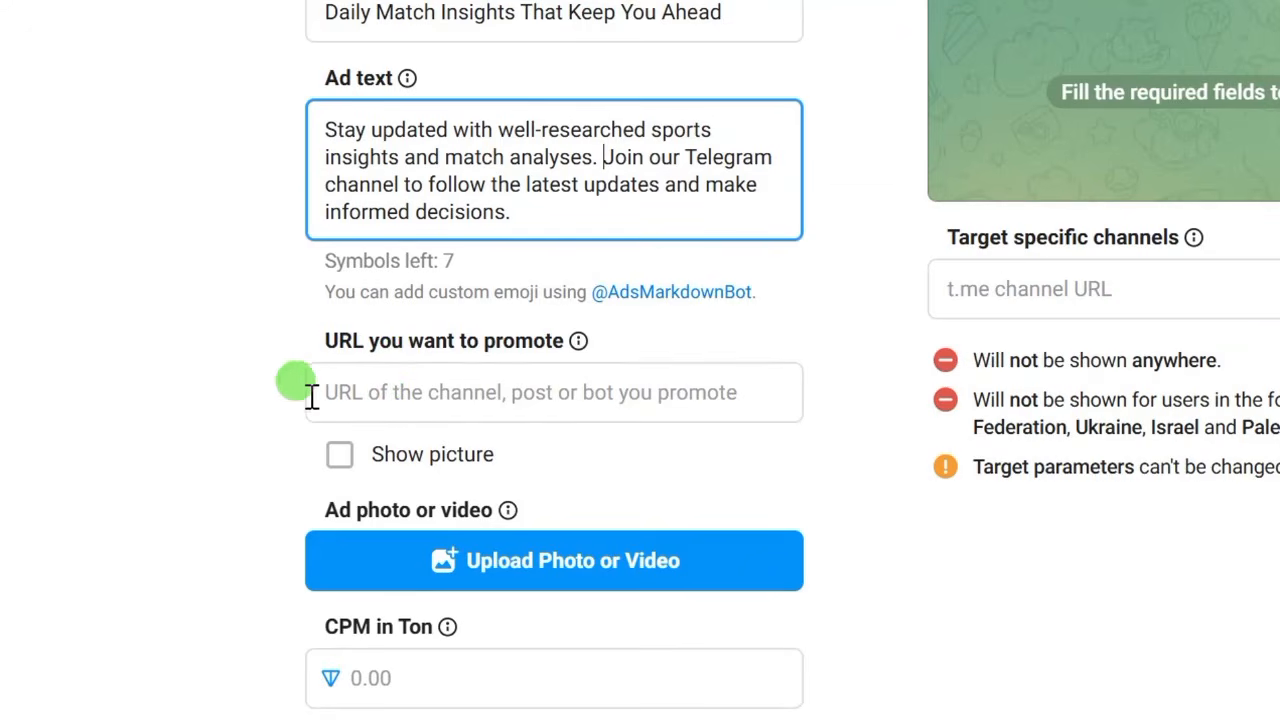
scroll(314, 386, up, 1)
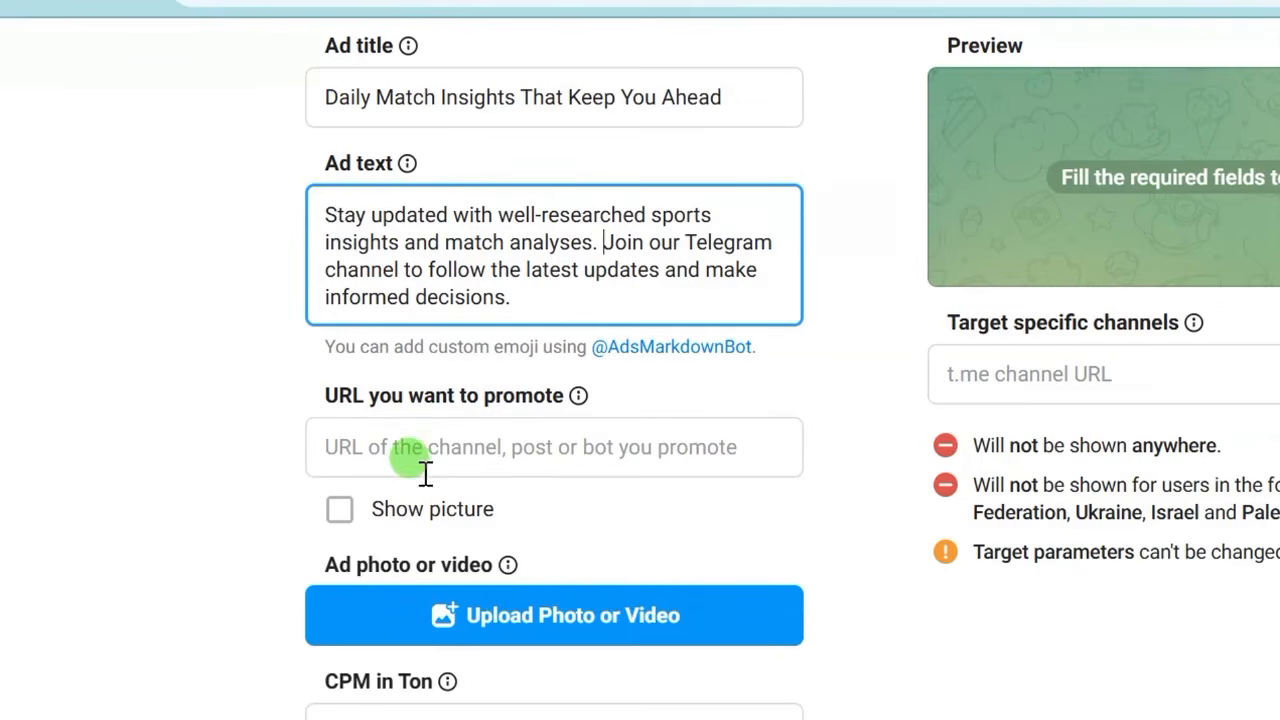
click(340, 449)
right_click(345, 448)
click(423, 582)
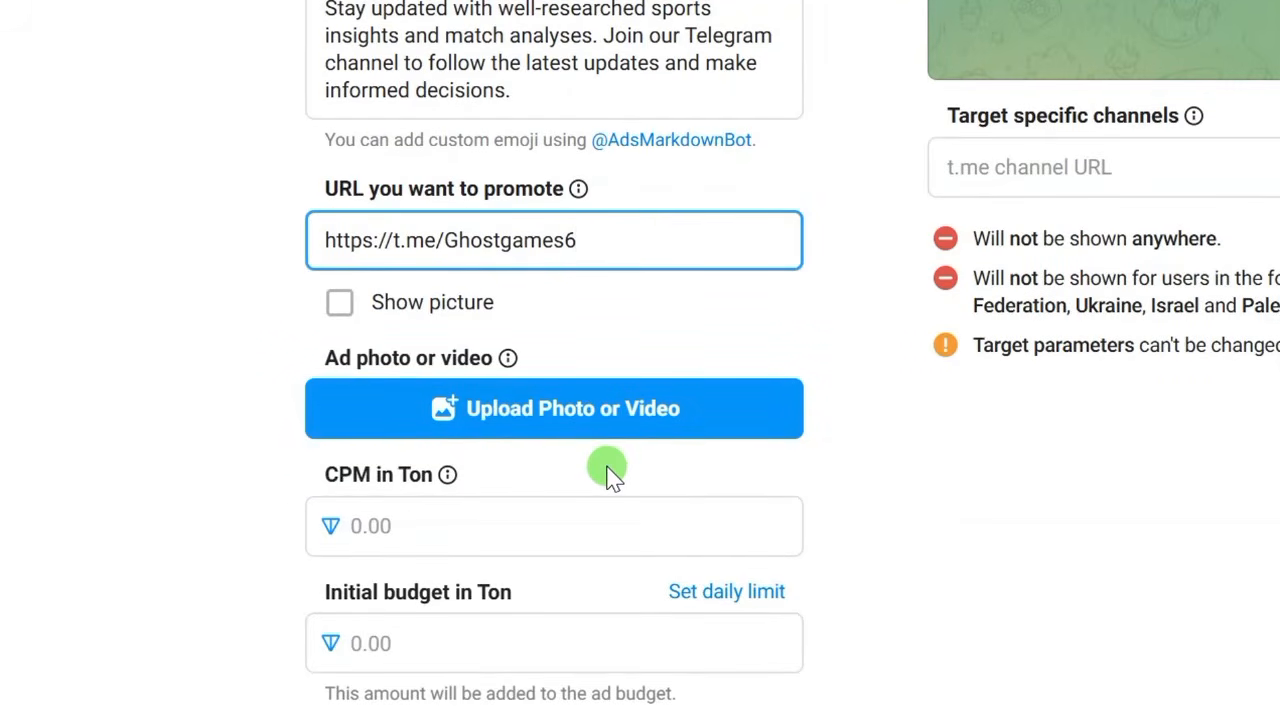
Upload the "Facebook Advert" image as the ad's media
click(500, 418)
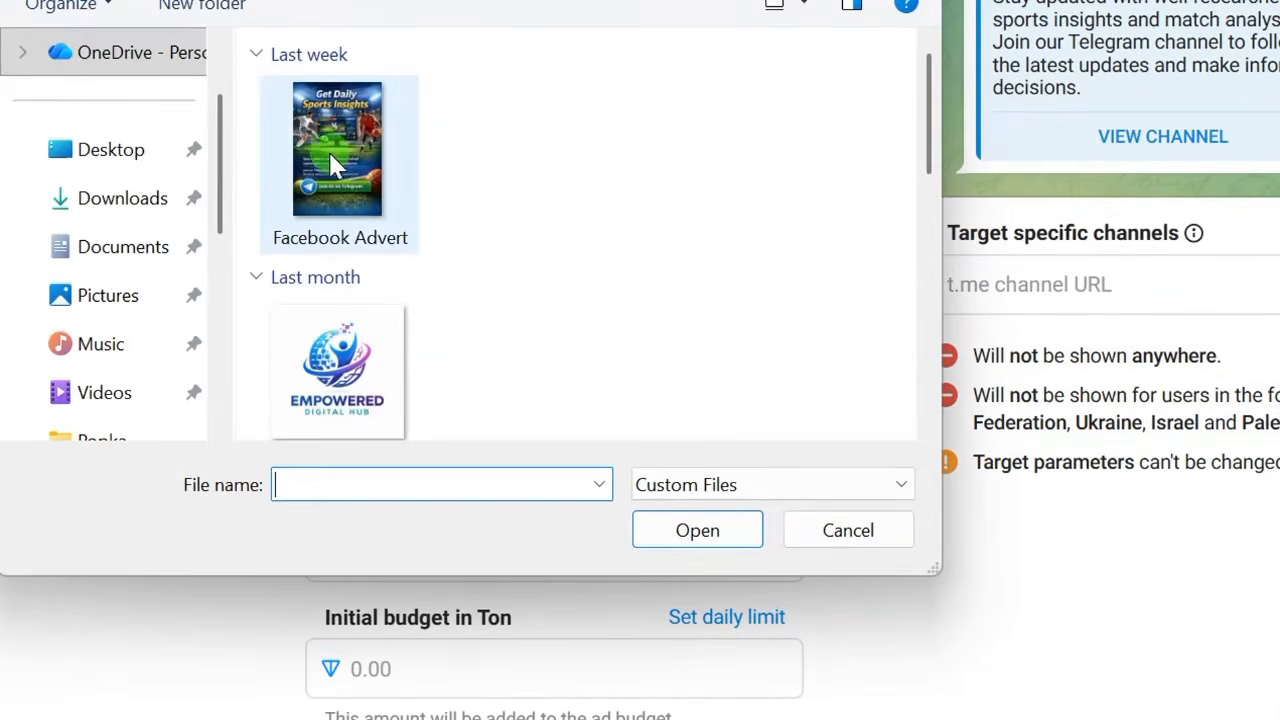
click(338, 155)
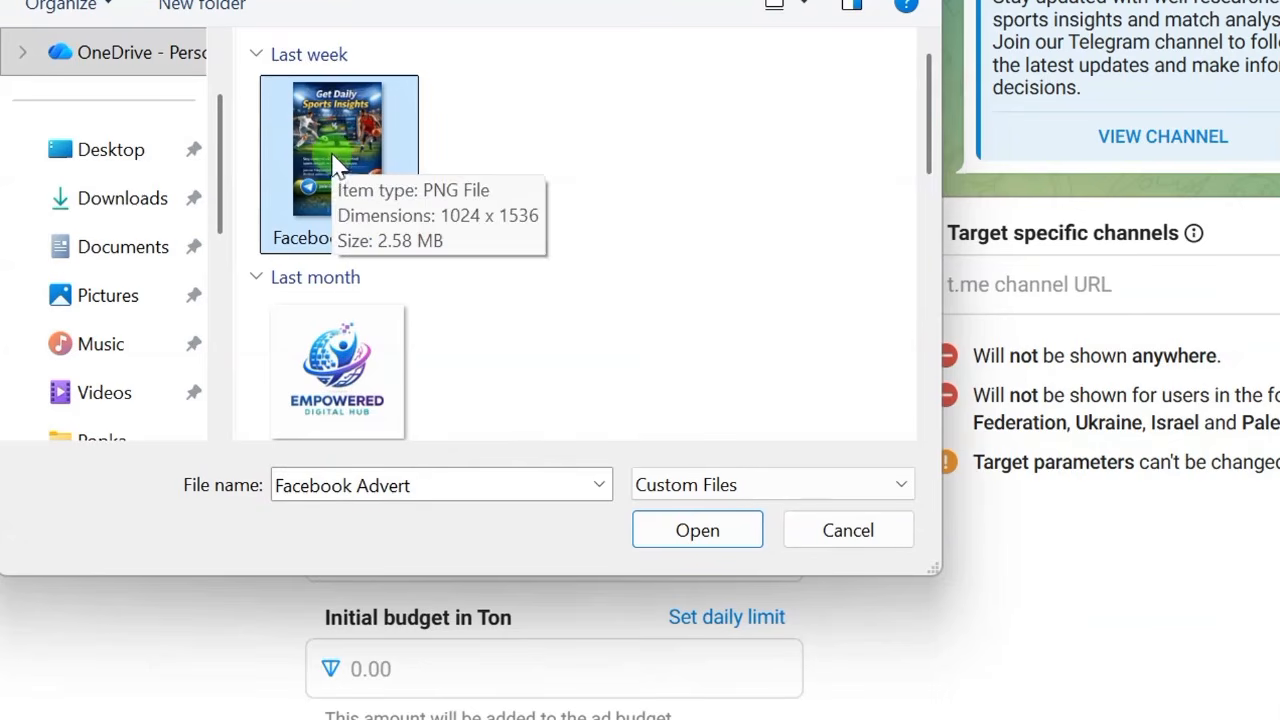
click(692, 535)
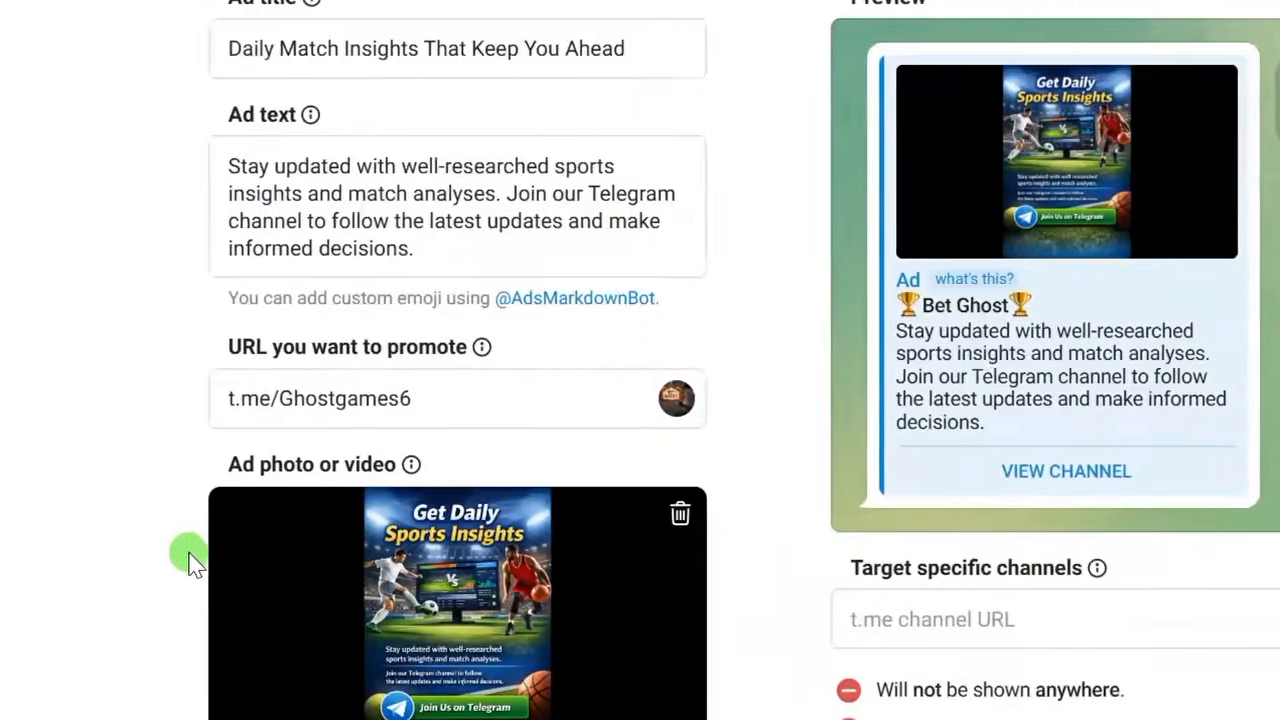
Set the ad's CPM to 0.3 TON
scroll(186, 553, down, 4)
click(317, 572)
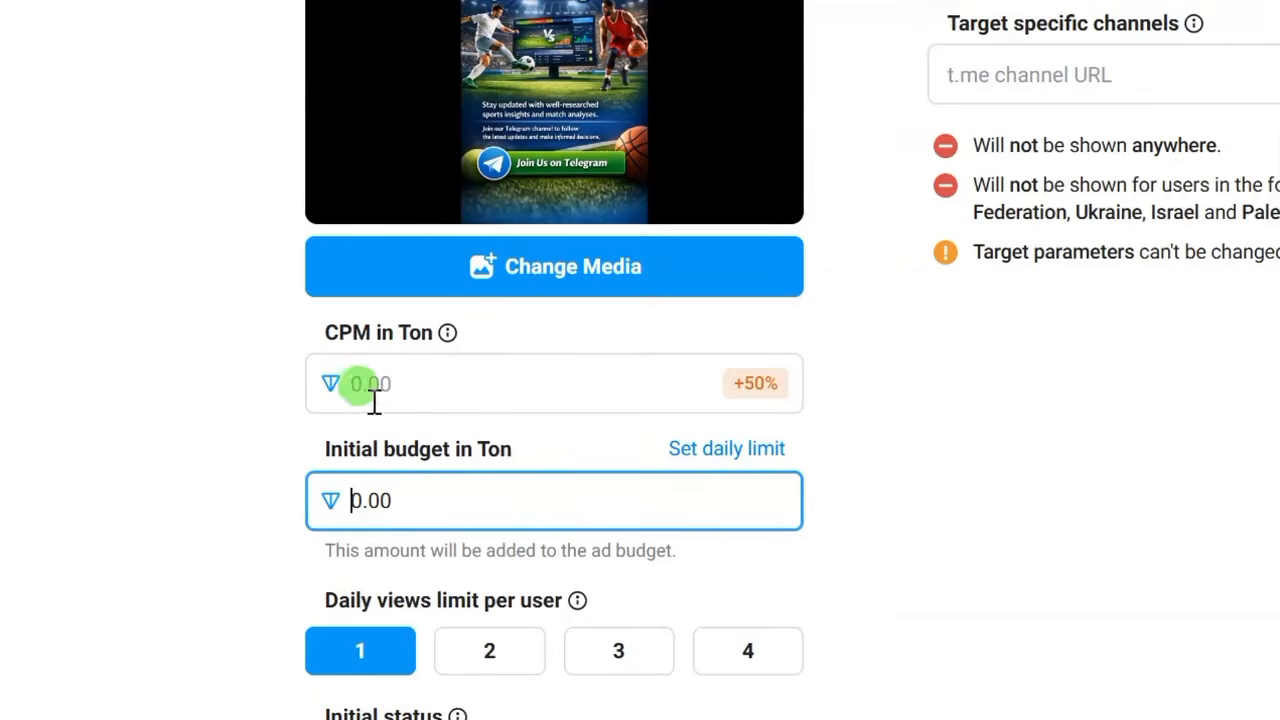
click(258, 474)
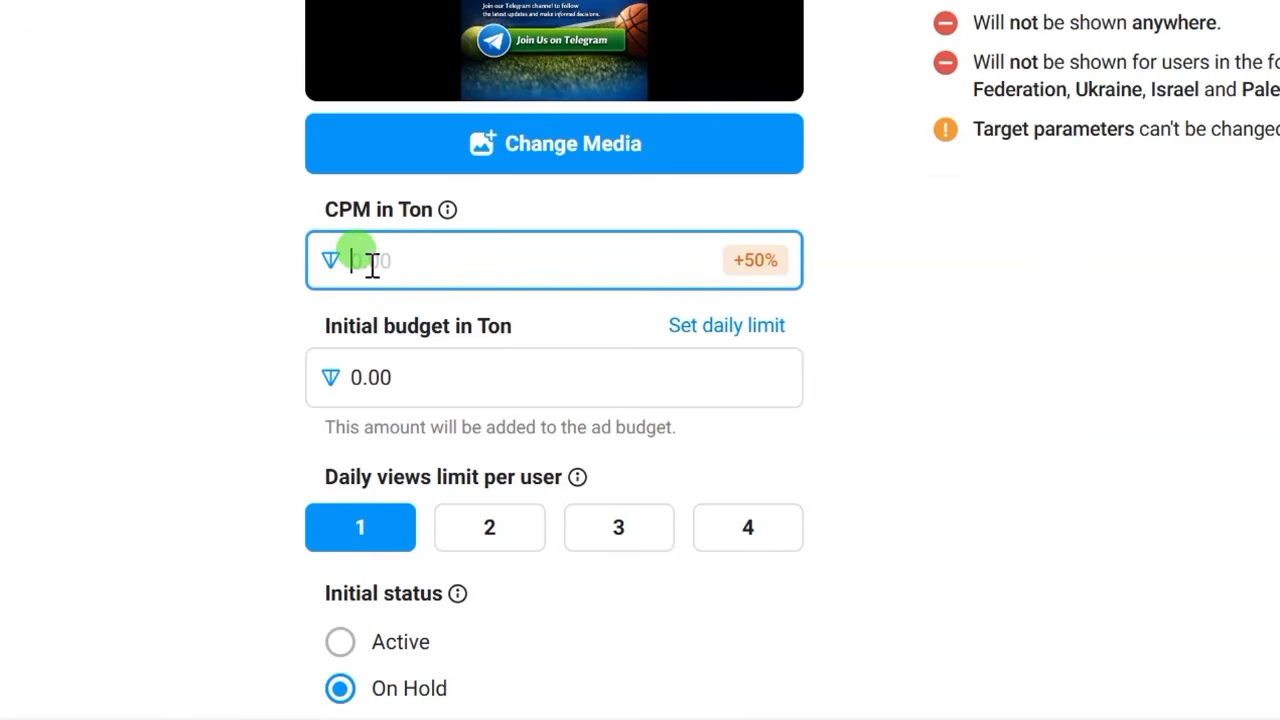
text(0.3)
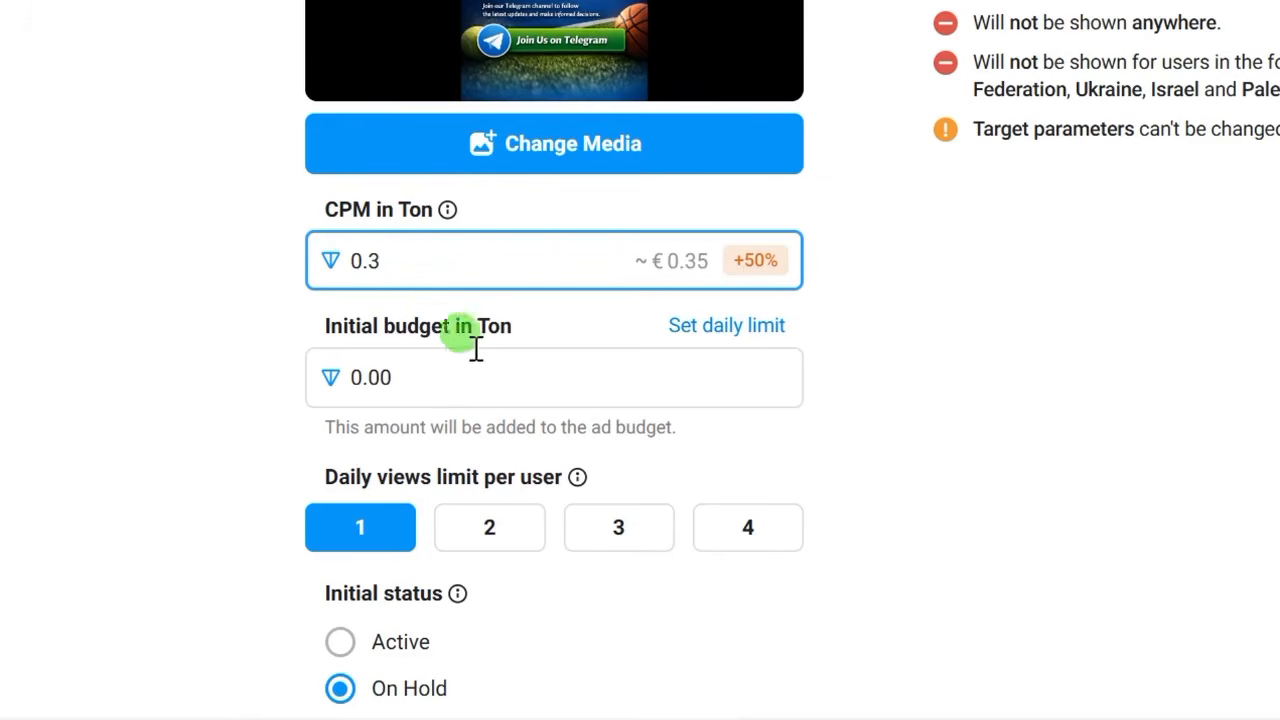
click(345, 477)
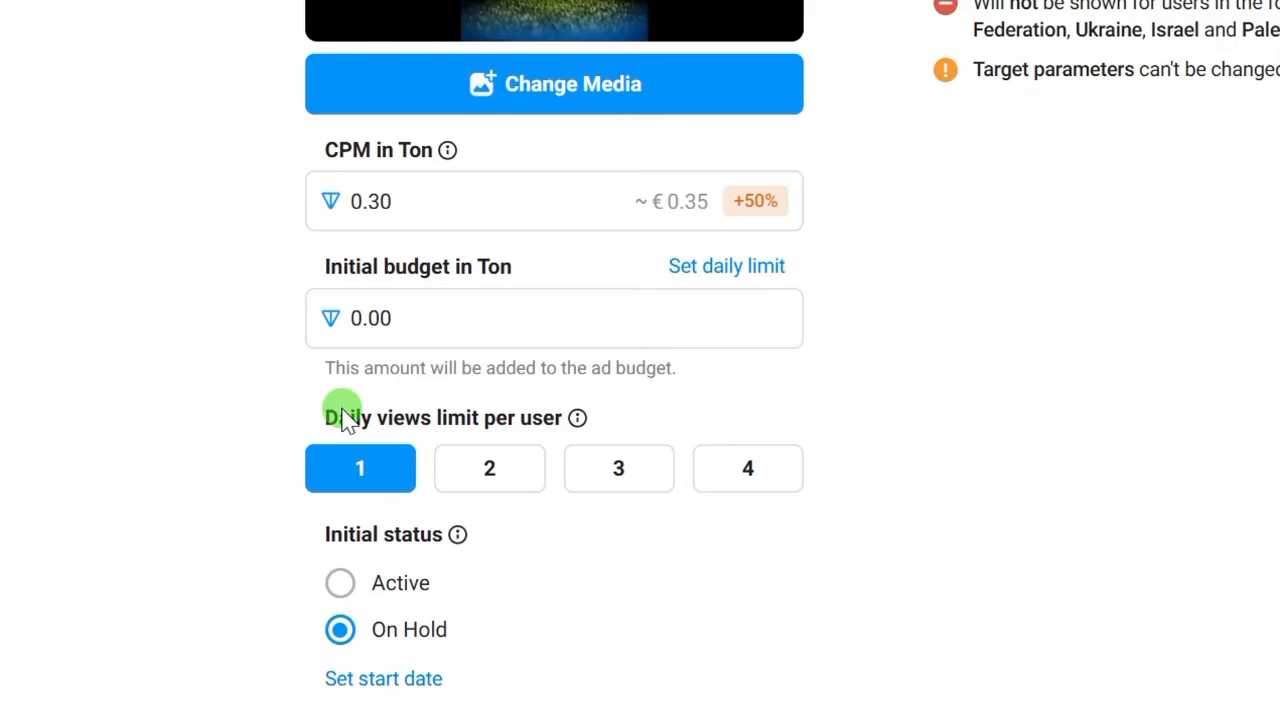
Set the ad's initial budget to 10 TON
click(360, 318)
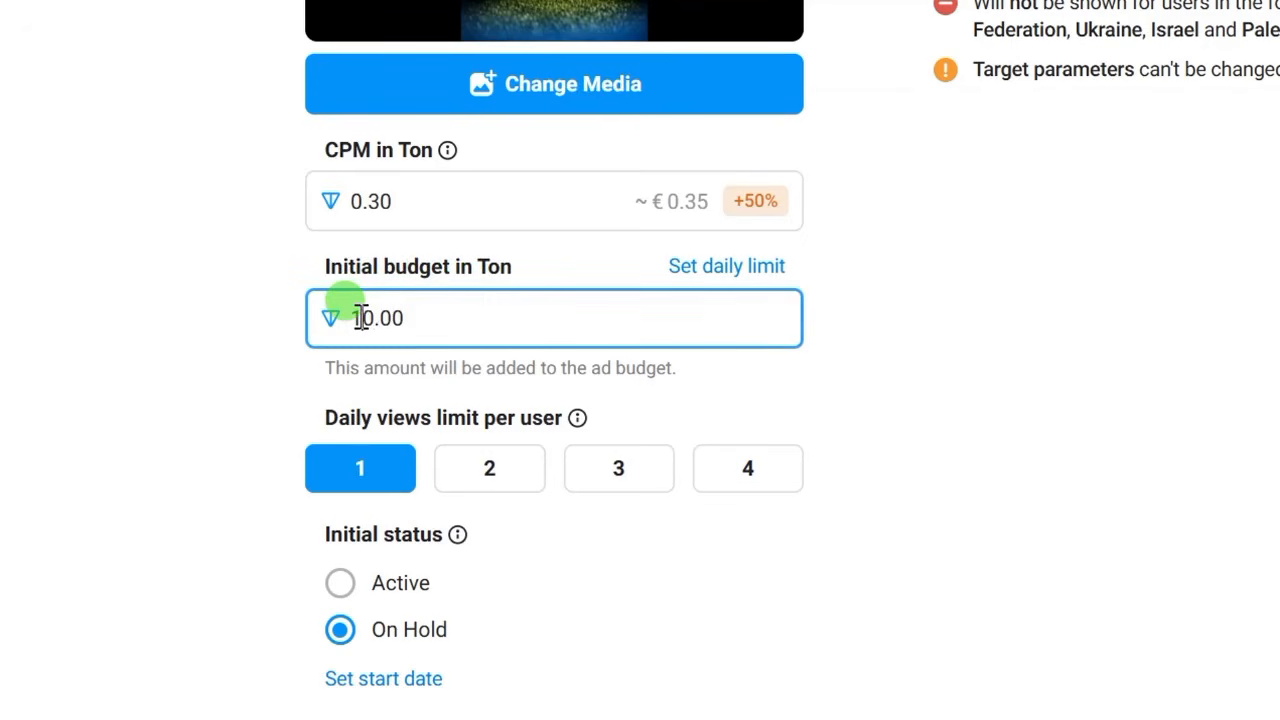
key(BackSpace)
click(272, 199)
Limit daily views per user to 2 and set the ad's initial status to Active
scroll(272, 199, down, 2)
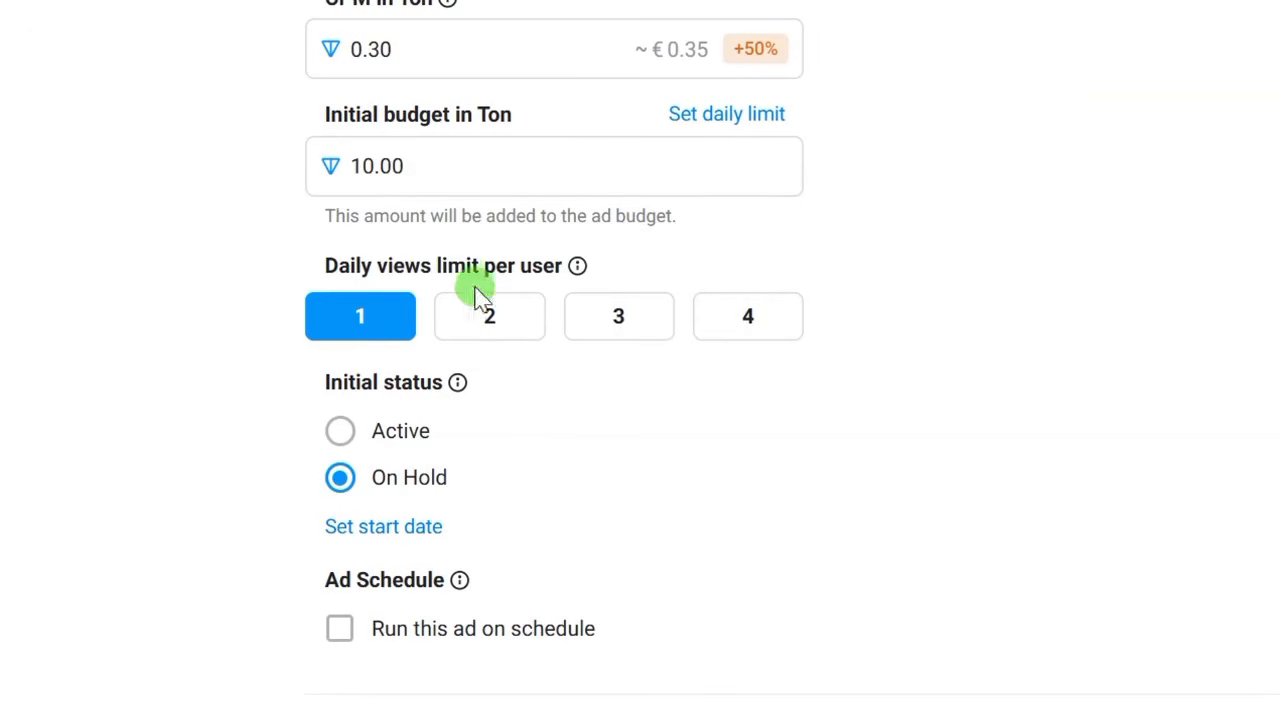
click(488, 322)
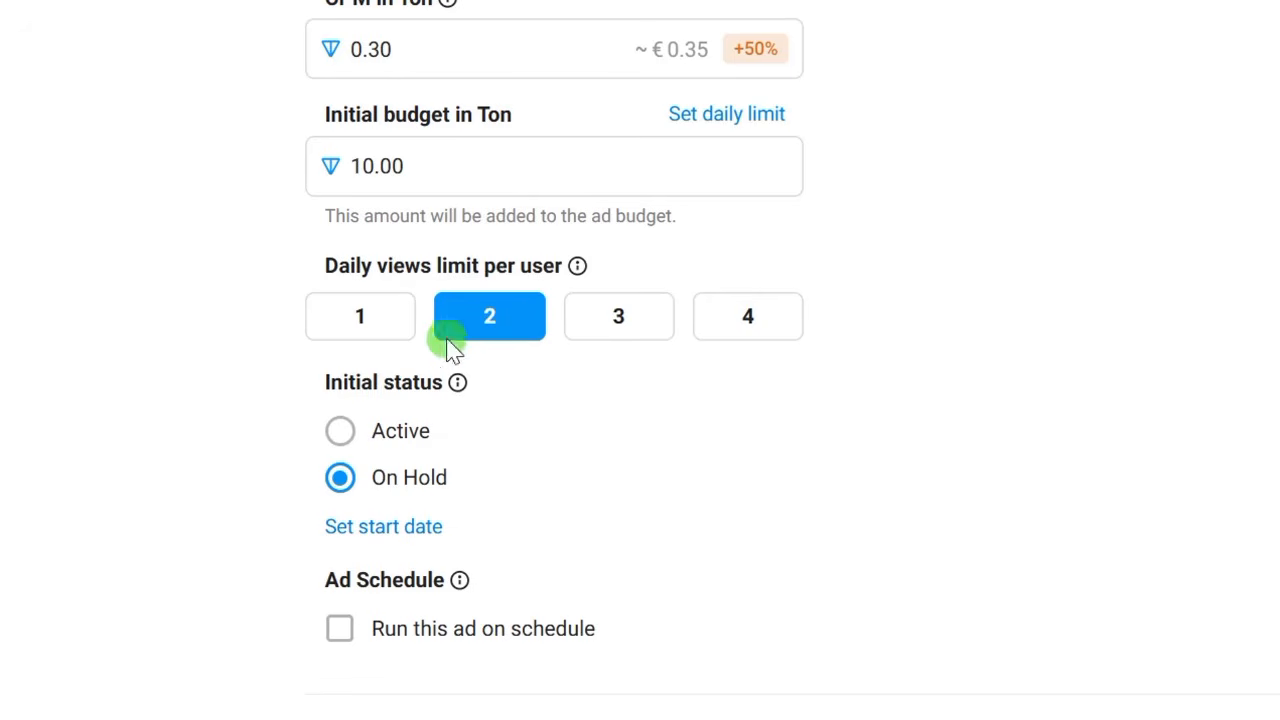
scroll(415, 255, down, 1)
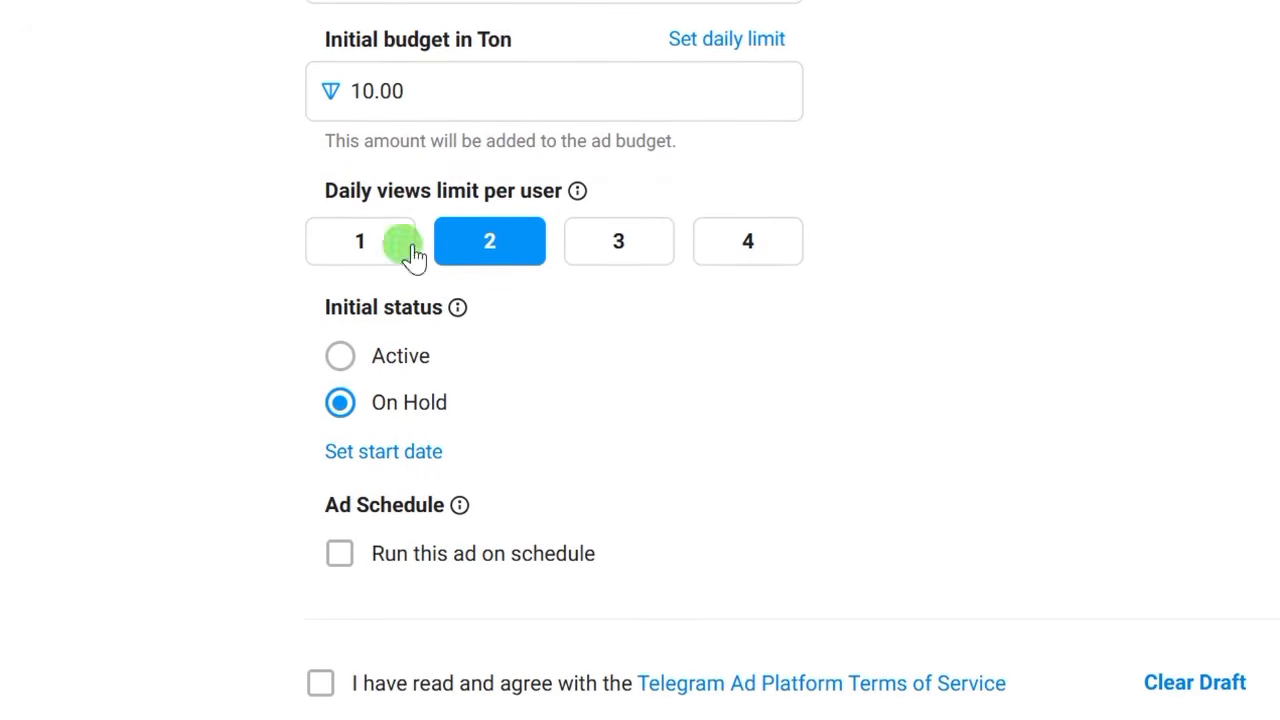
click(338, 358)
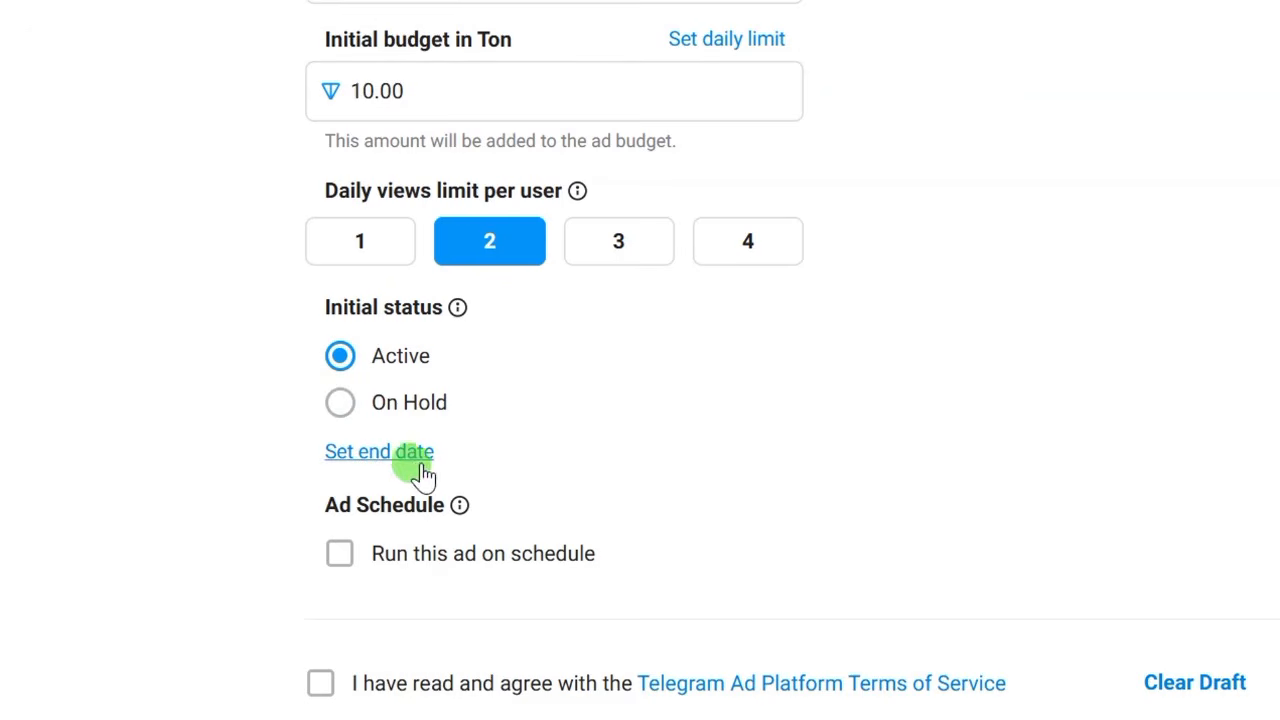
Add an end date of 21 Apr 2026 for the ad and agree to the Telegram Ad Platform Terms of Service
click(368, 455)
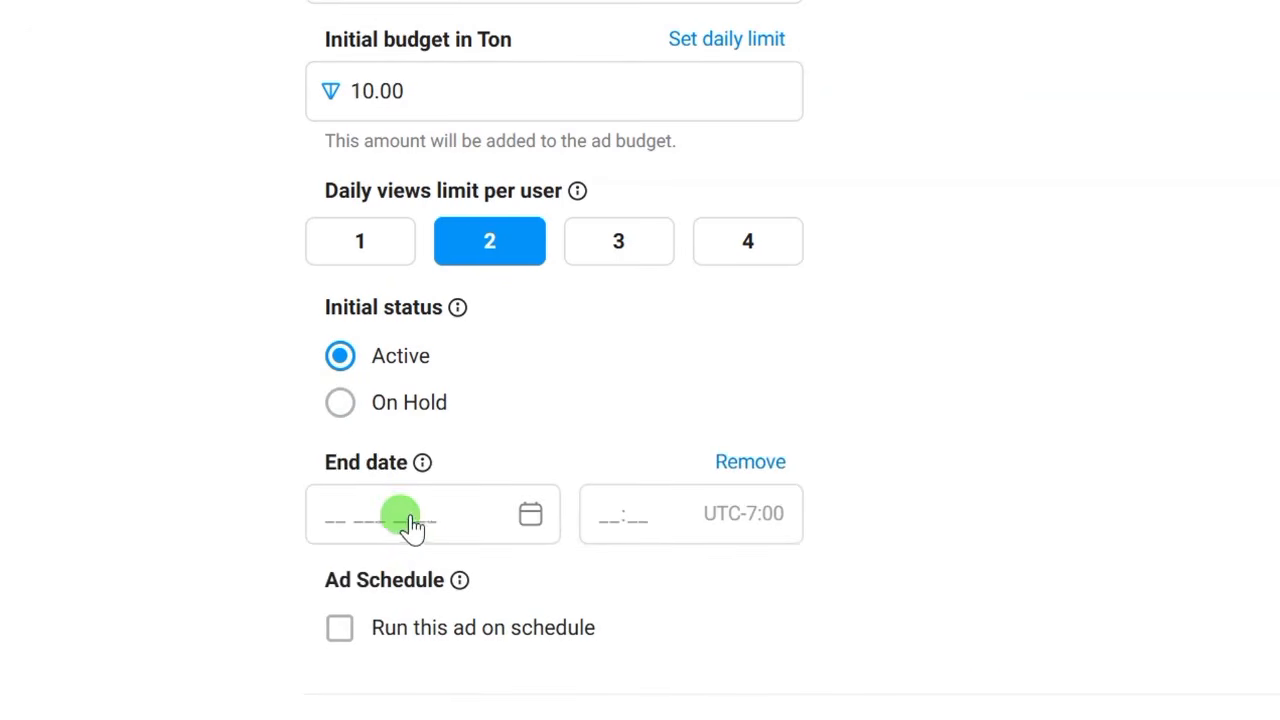
click(470, 516)
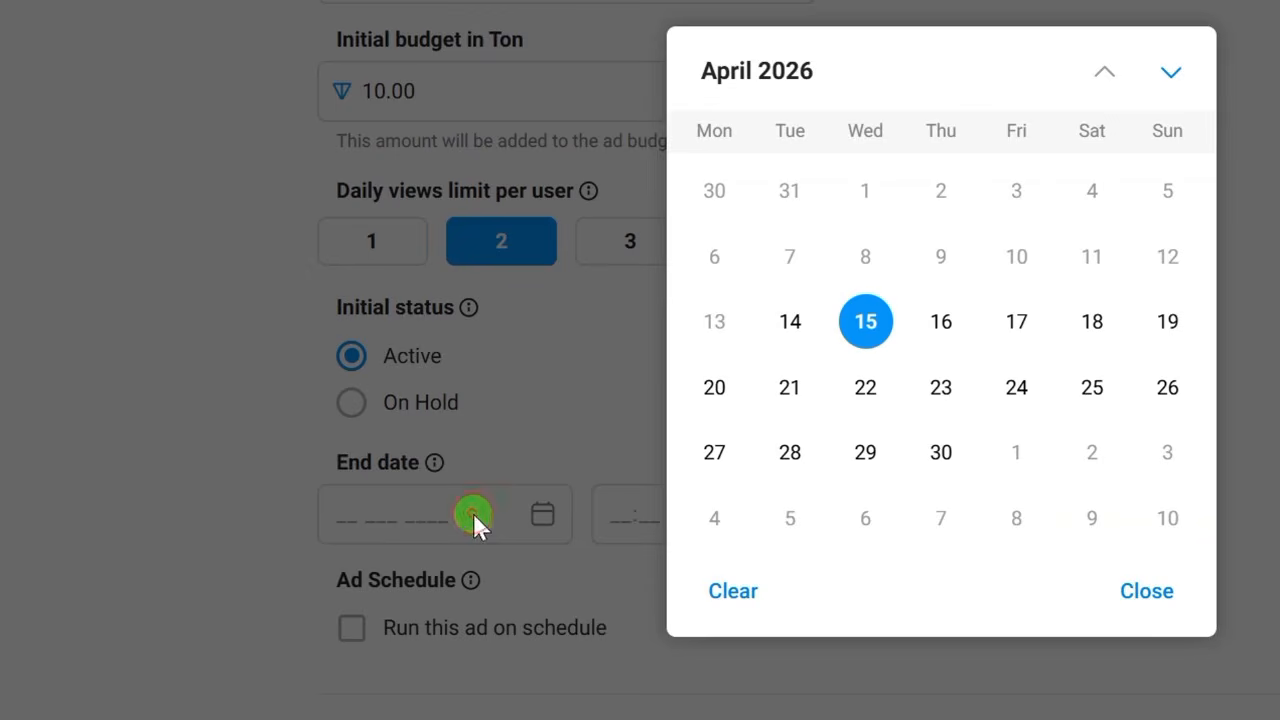
click(865, 320)
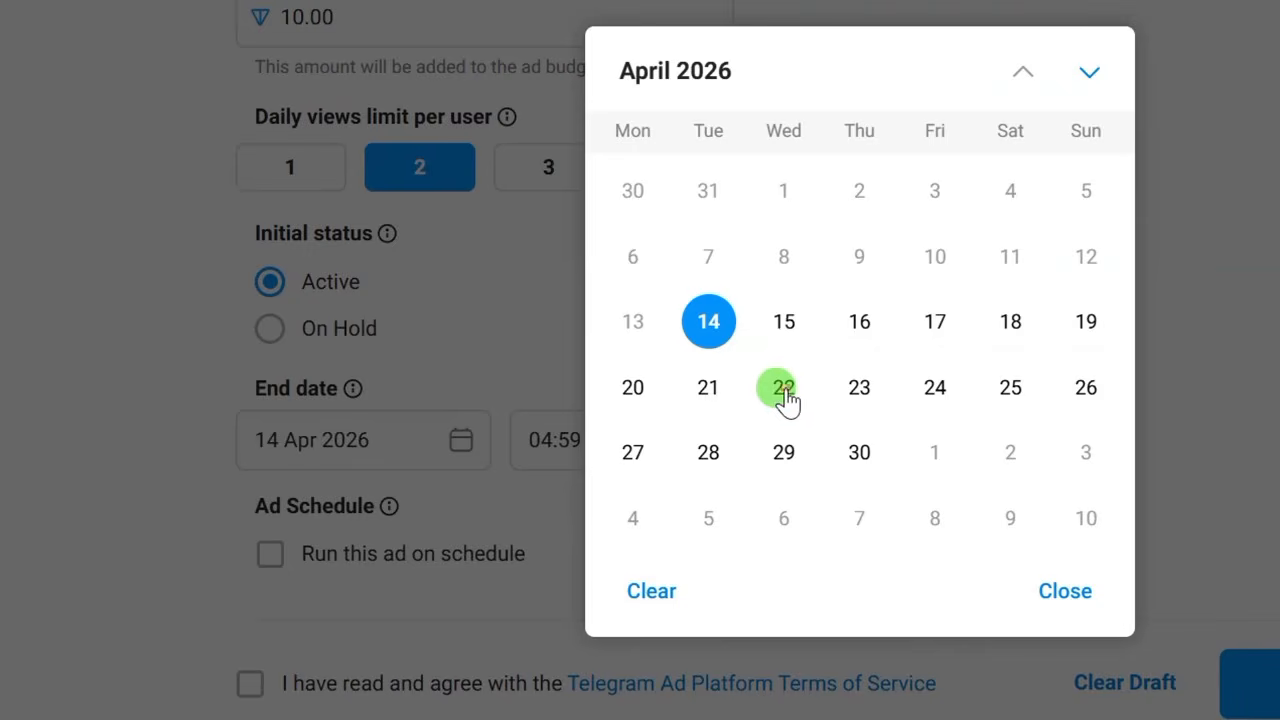
click(786, 395)
scroll(575, 580, down, 1)
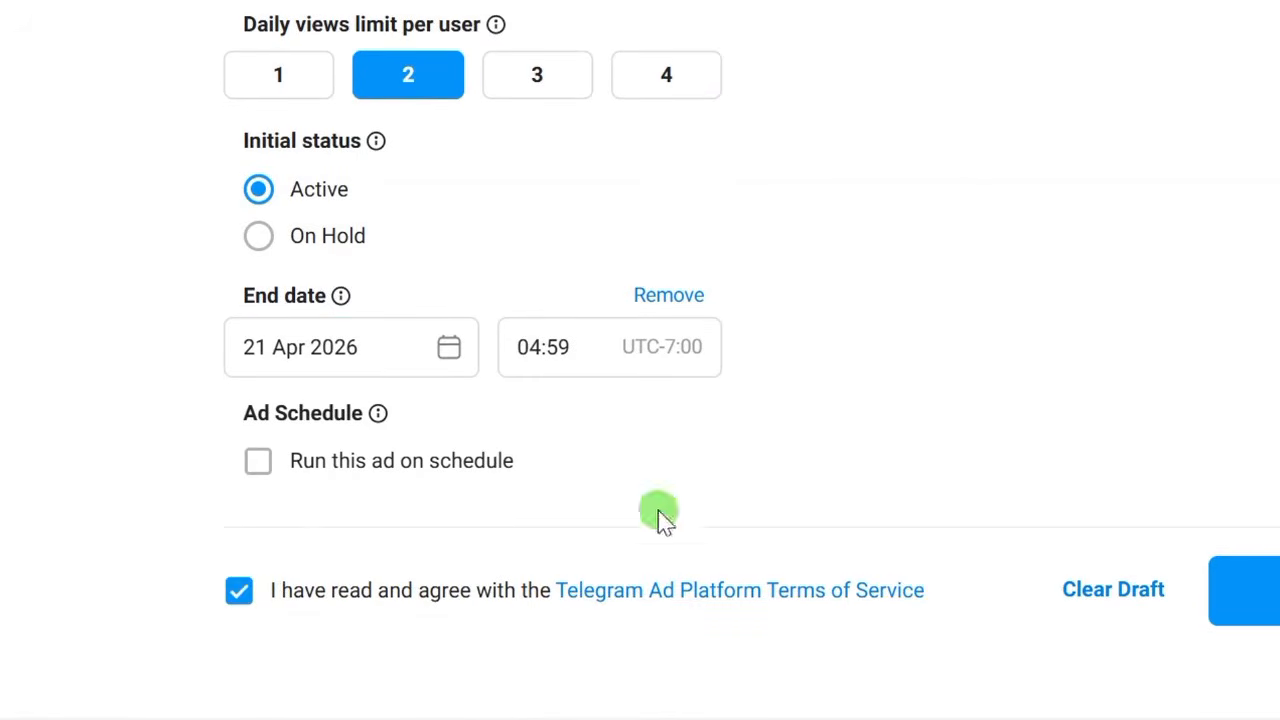
Review the ad preview with its media, text and channel link, along with the channel targeting section
scroll(760, 450, up, 6)
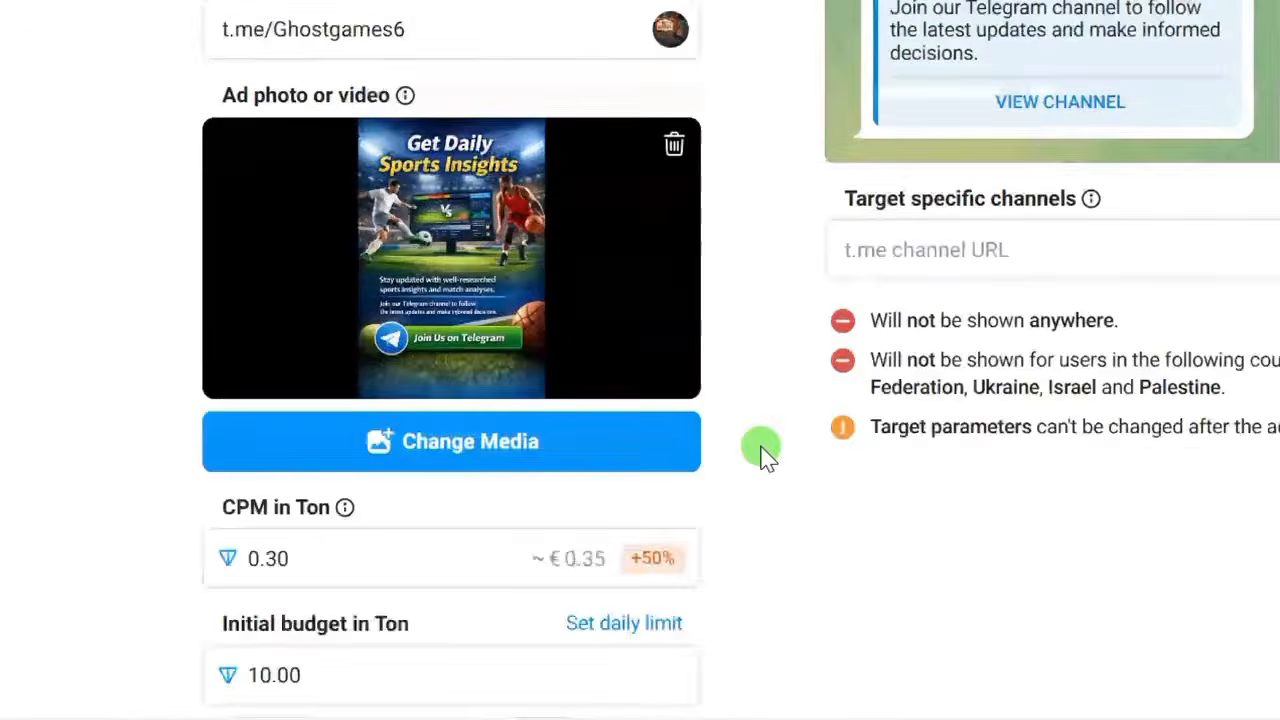
scroll(762, 447, up, 5)
scroll(1027, 612, down, 1)
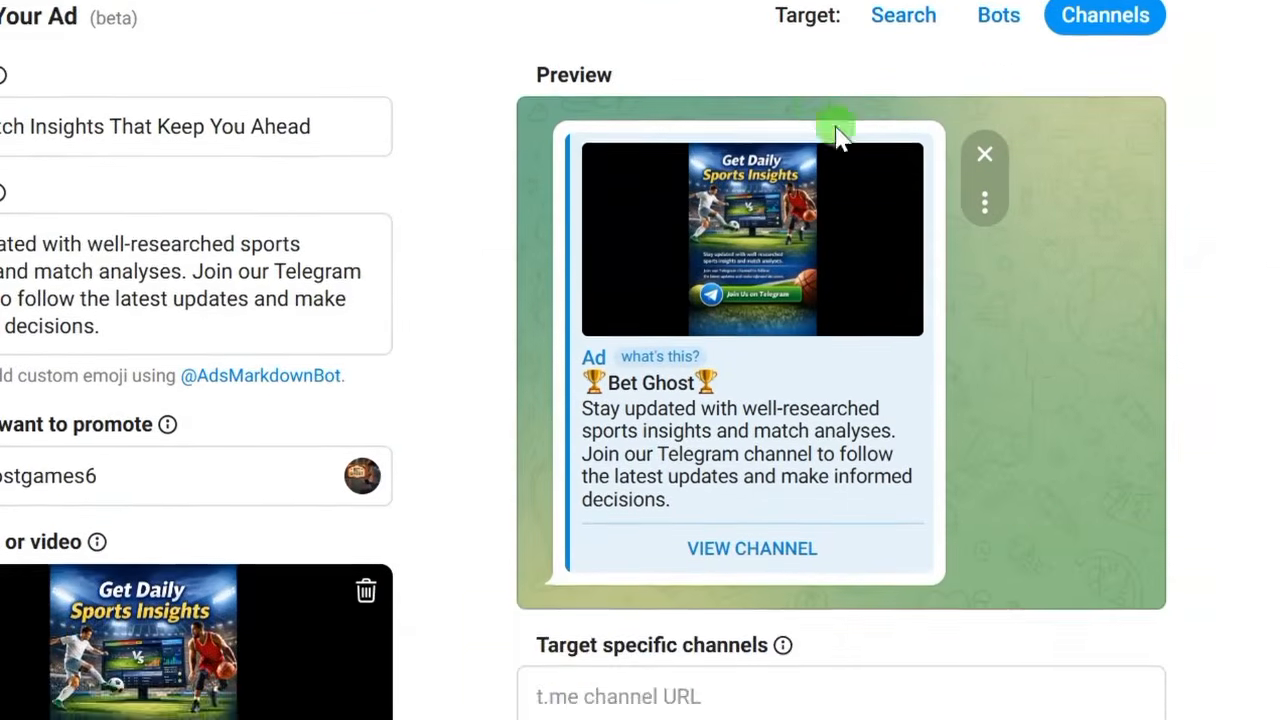
scroll(930, 140, up, 1)
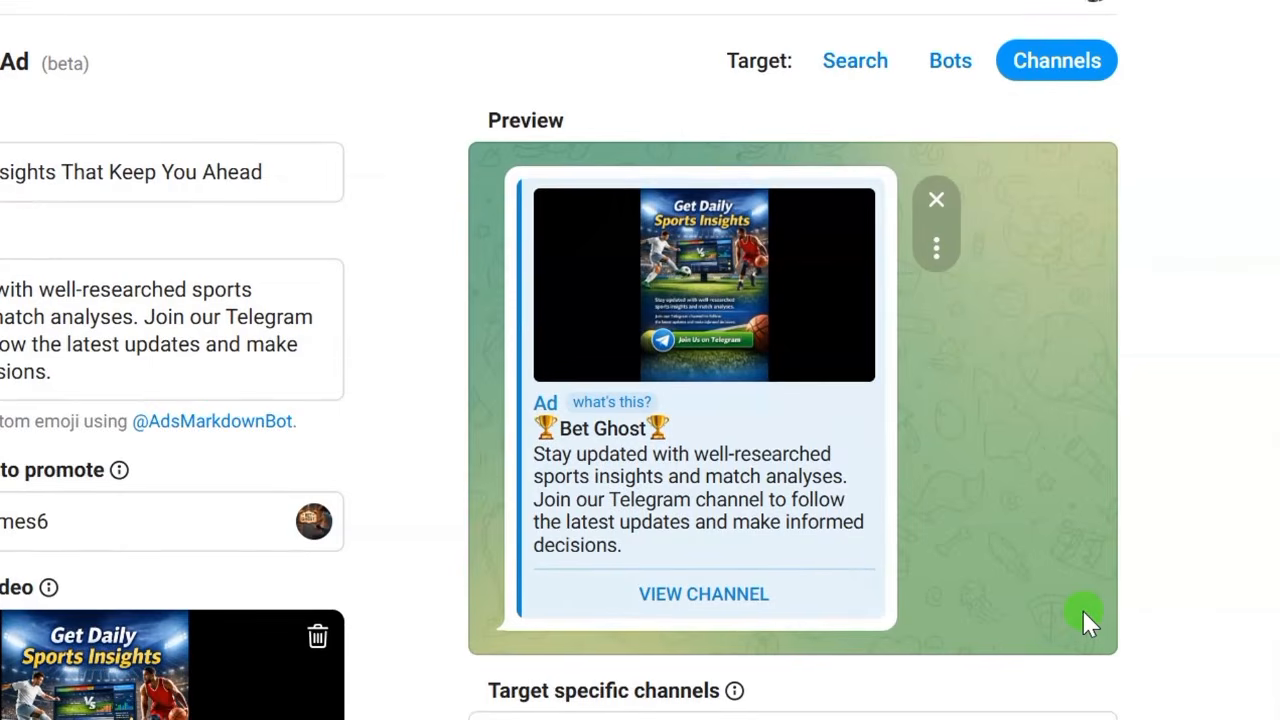
scroll(1082, 609, down, 2)
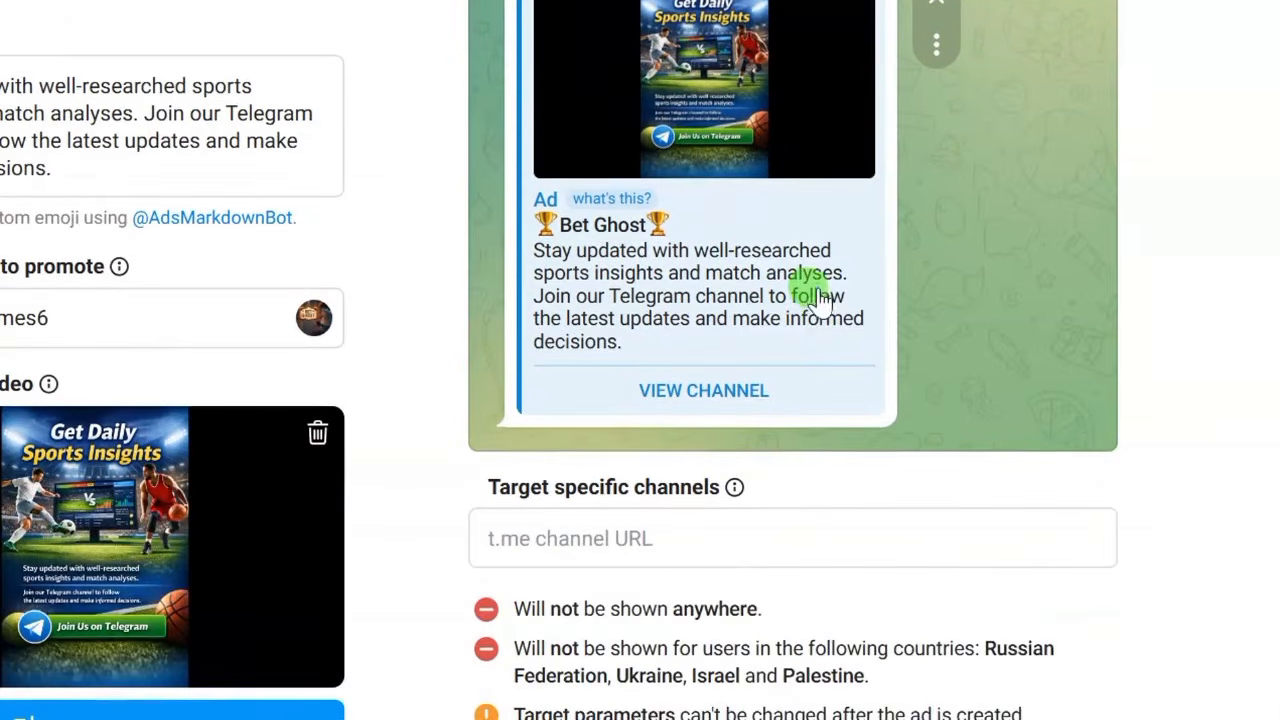
scroll(730, 105, up, 1)
scroll(766, 375, down, 2)
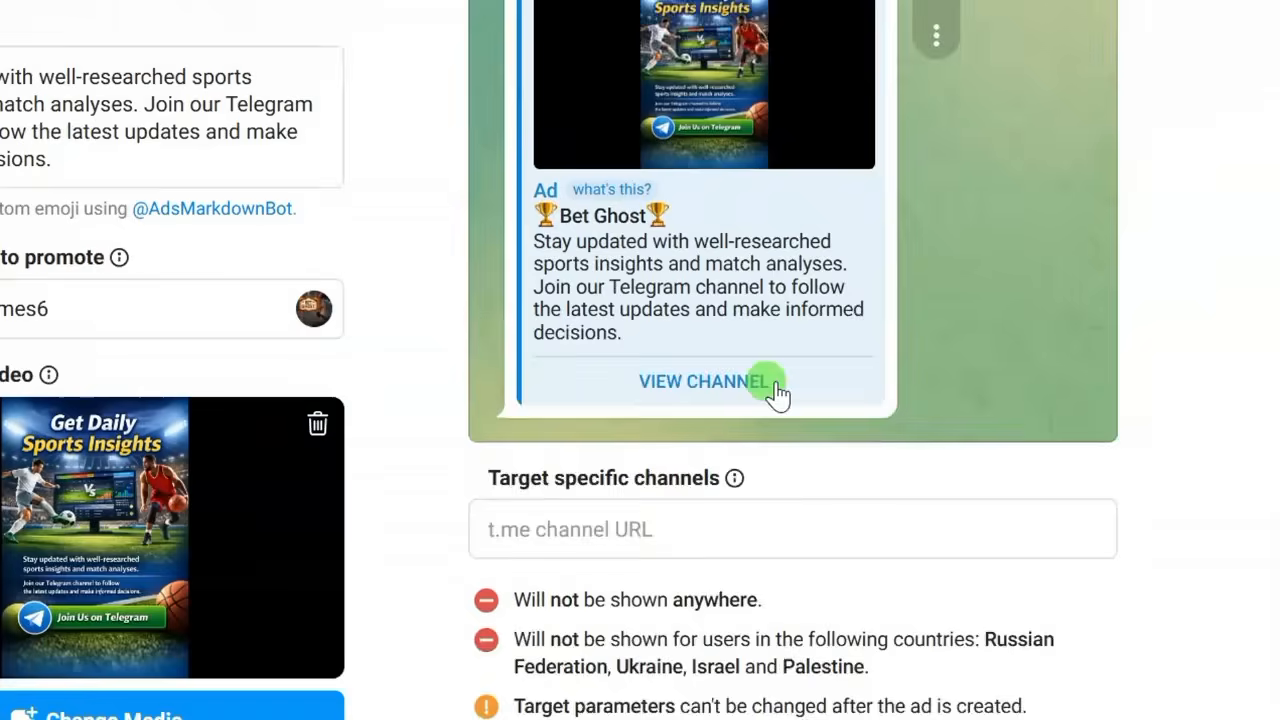
Paste channel links to target SportyBet, Accurate Predict Free Football Prediction and Football Predictions: BETTING TIPS as specific channels for the ad
click(518, 457)
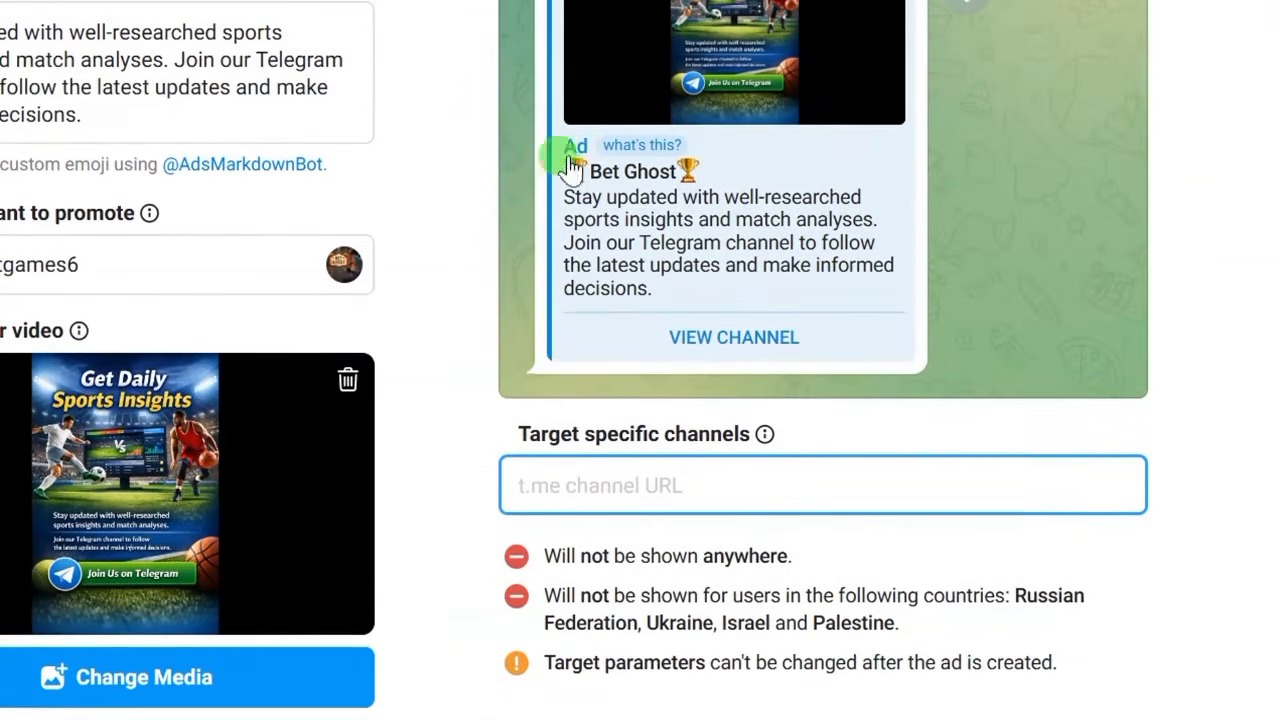
right_click(530, 487)
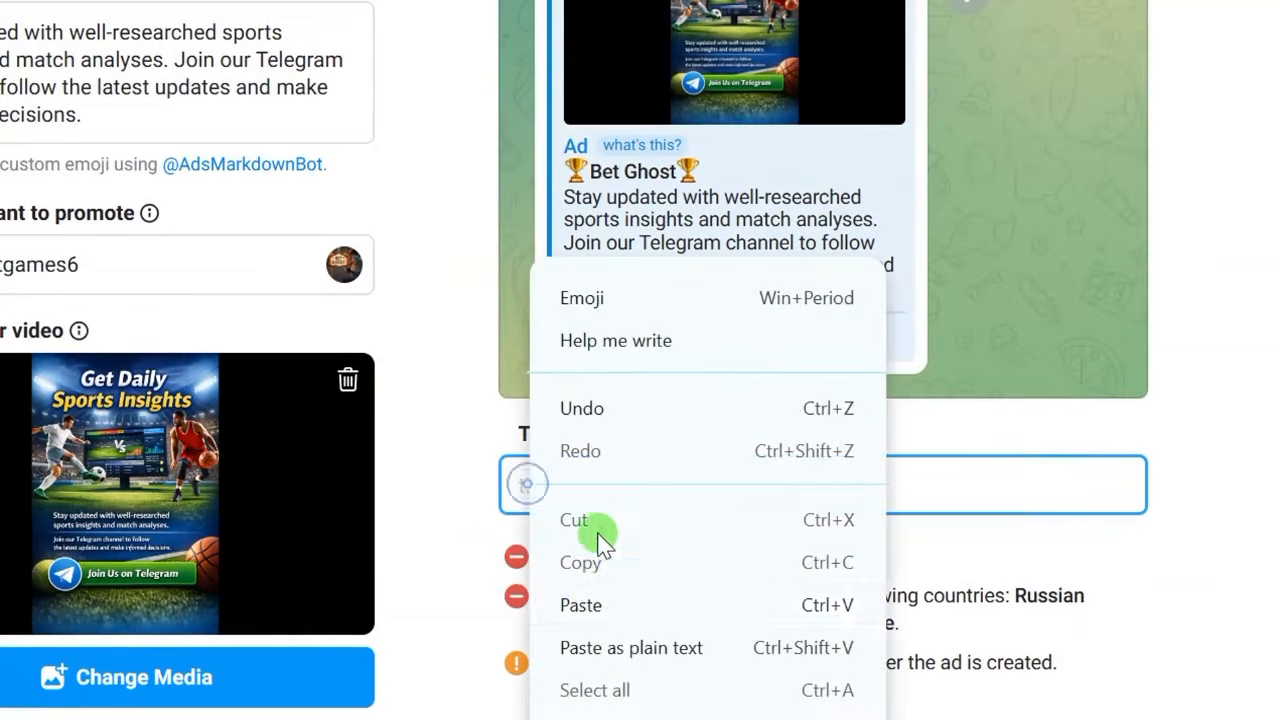
click(514, 603)
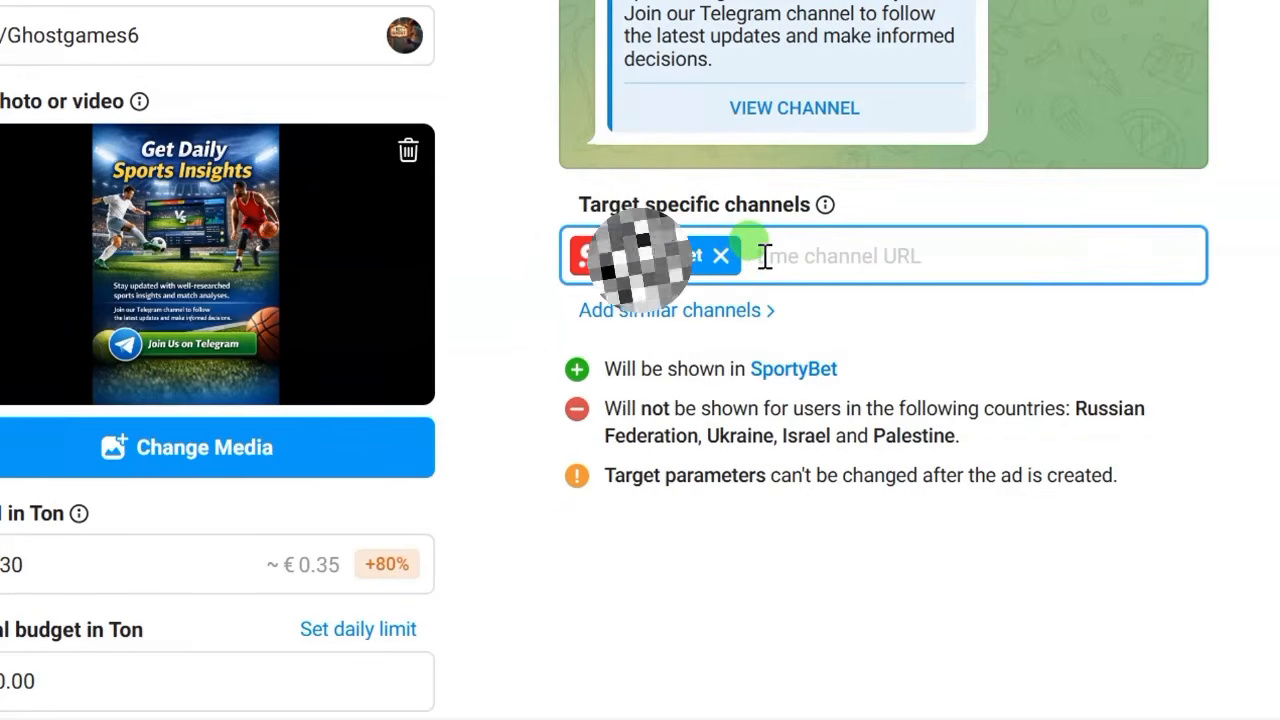
right_click(763, 256)
click(837, 372)
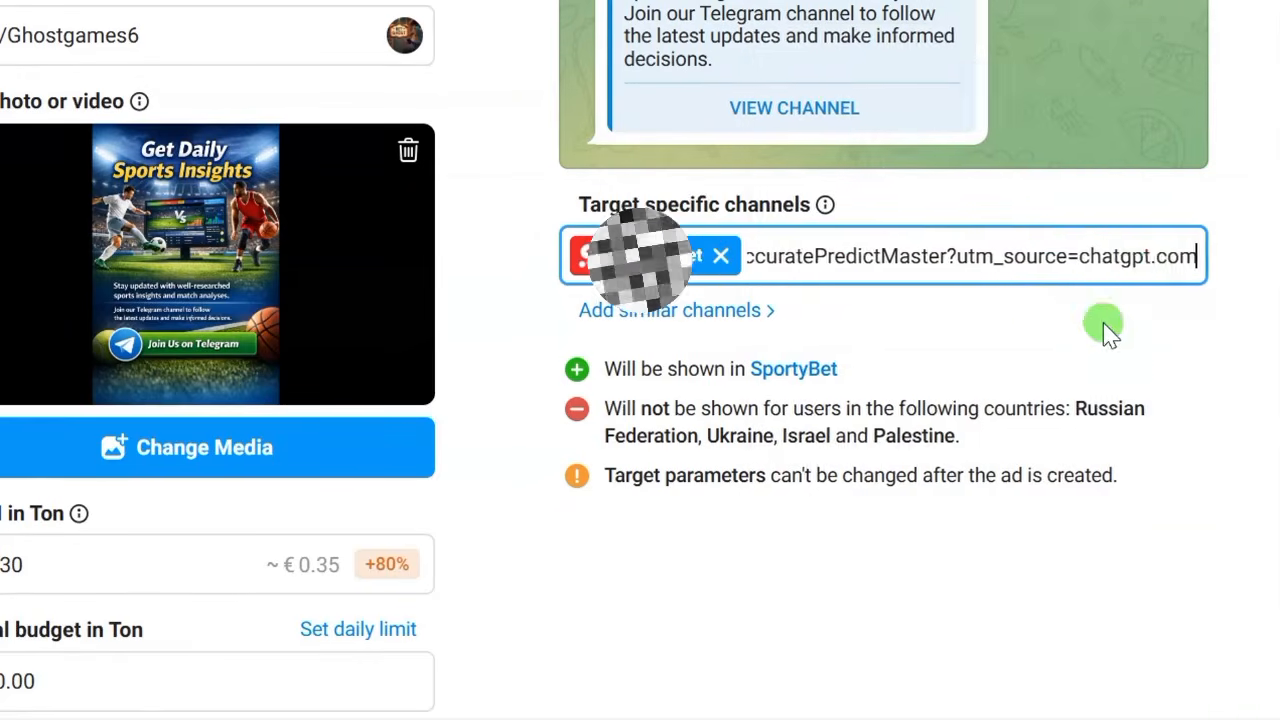
click(1112, 340)
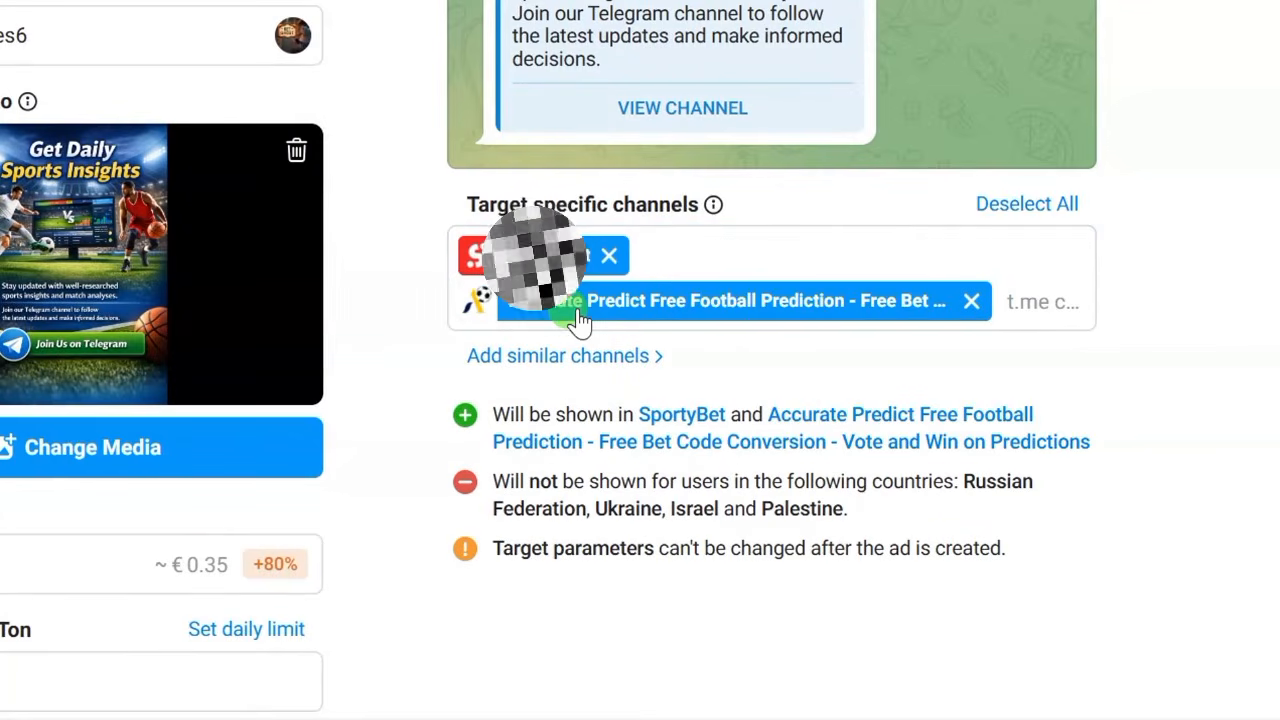
click(1014, 302)
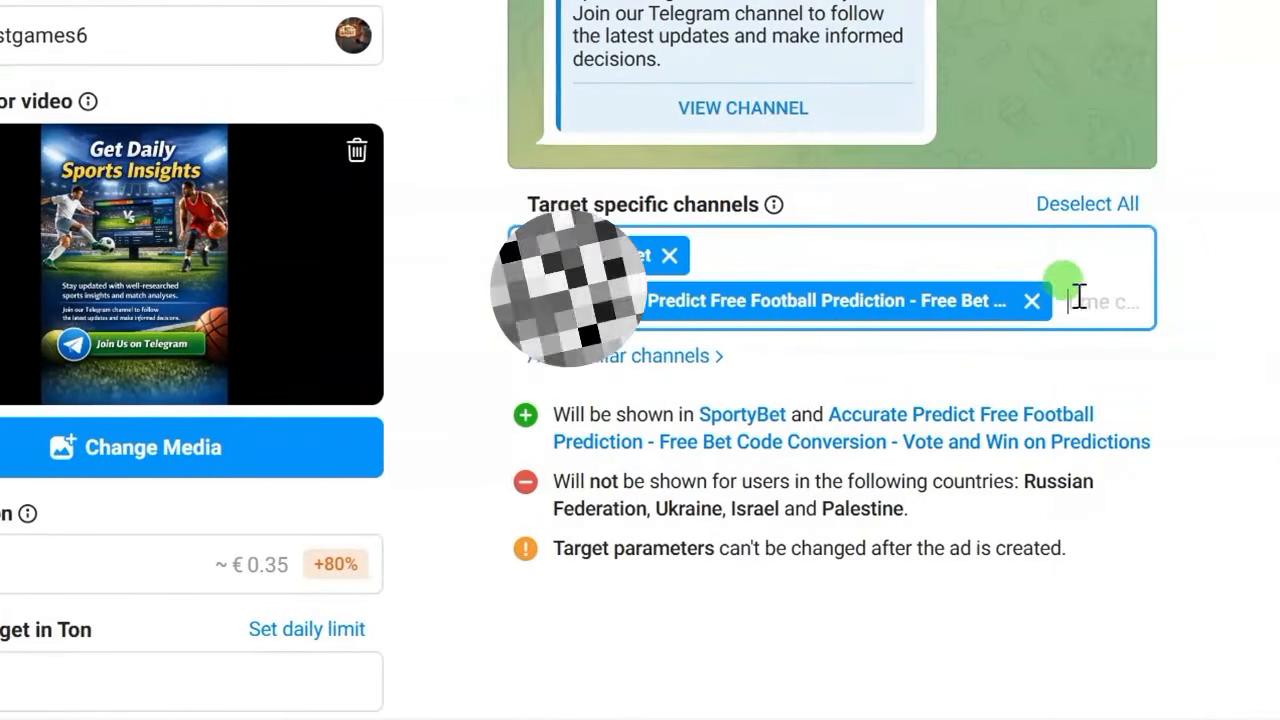
right_click(850, 658)
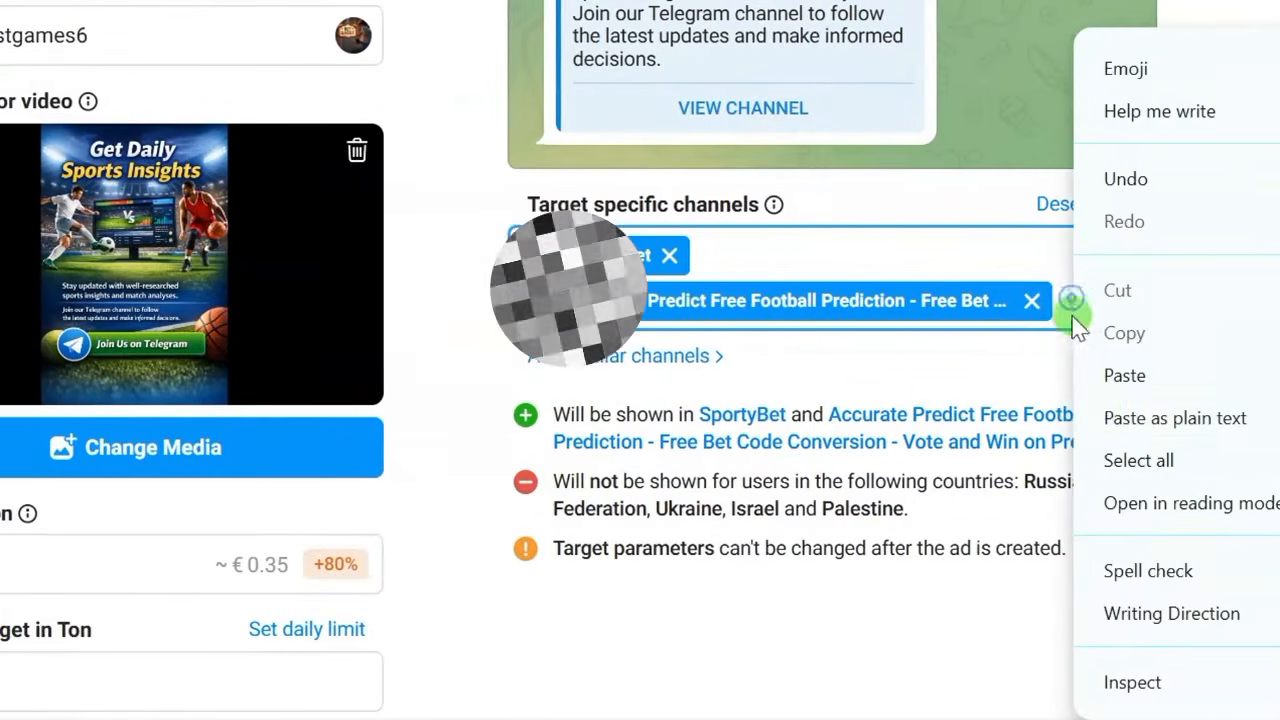
click(1092, 405)
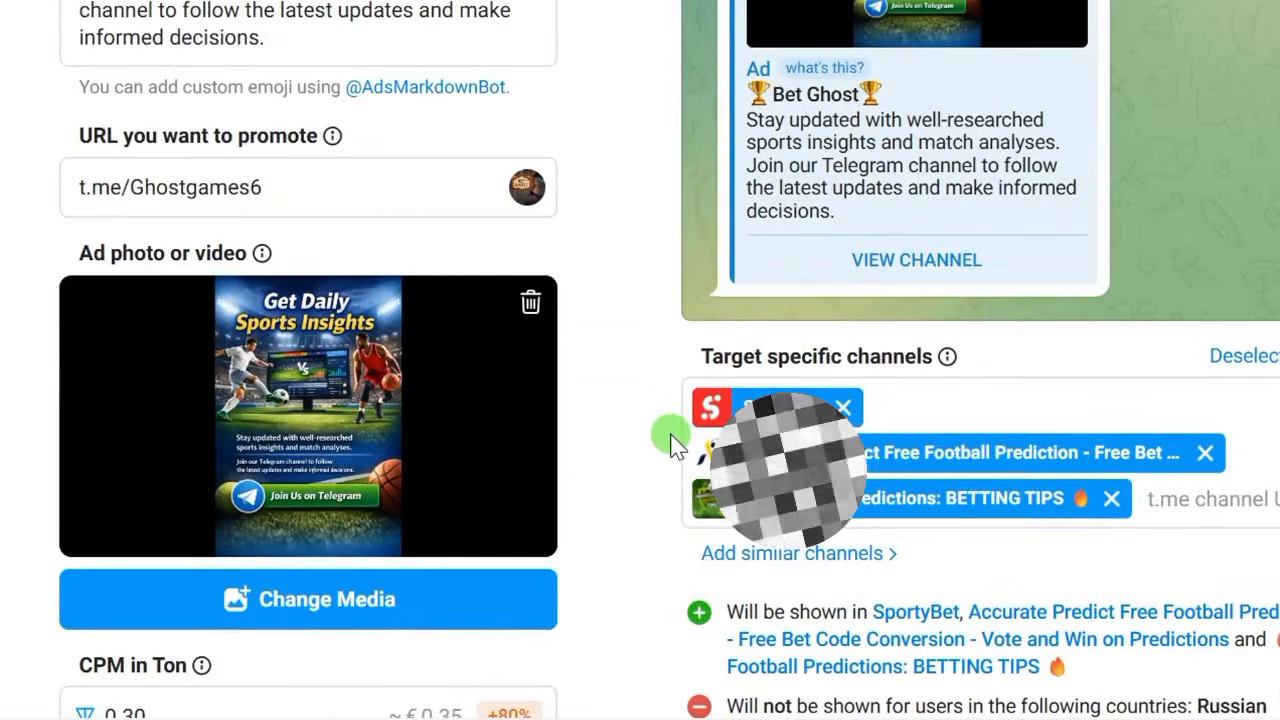
Submit the completed form to create the ad
scroll(660, 445, down, 9)
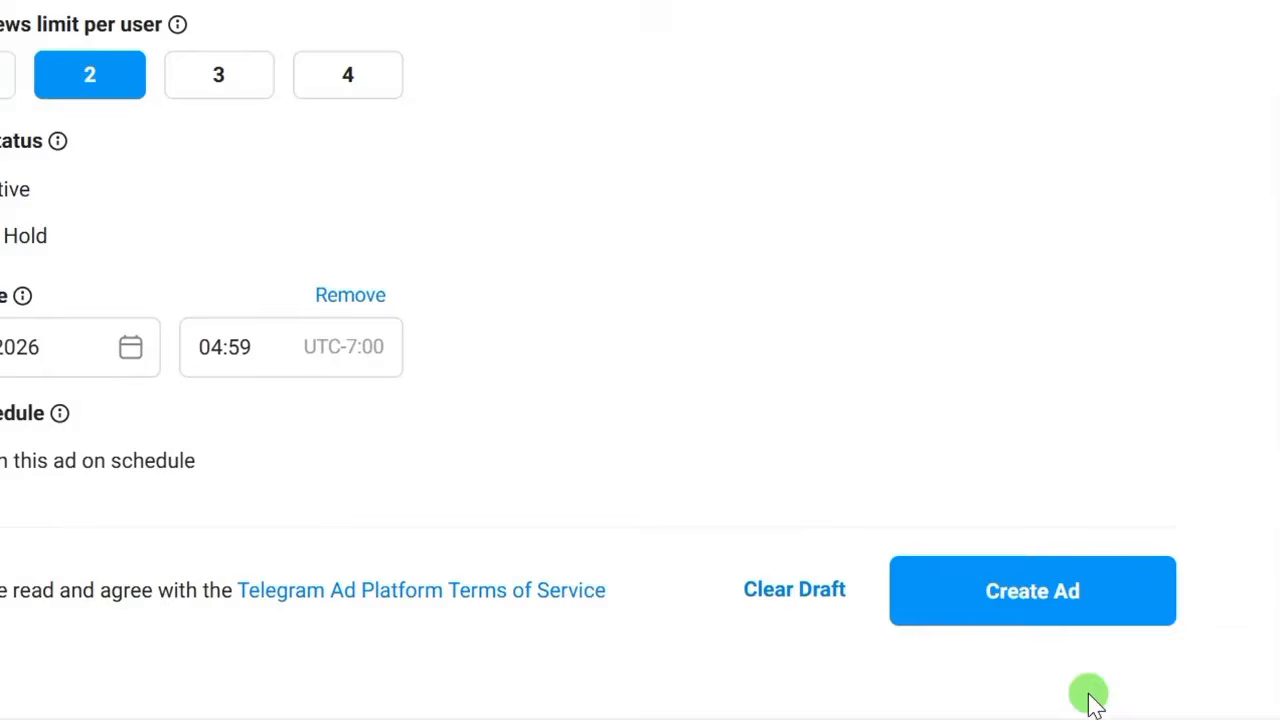
click(1012, 596)
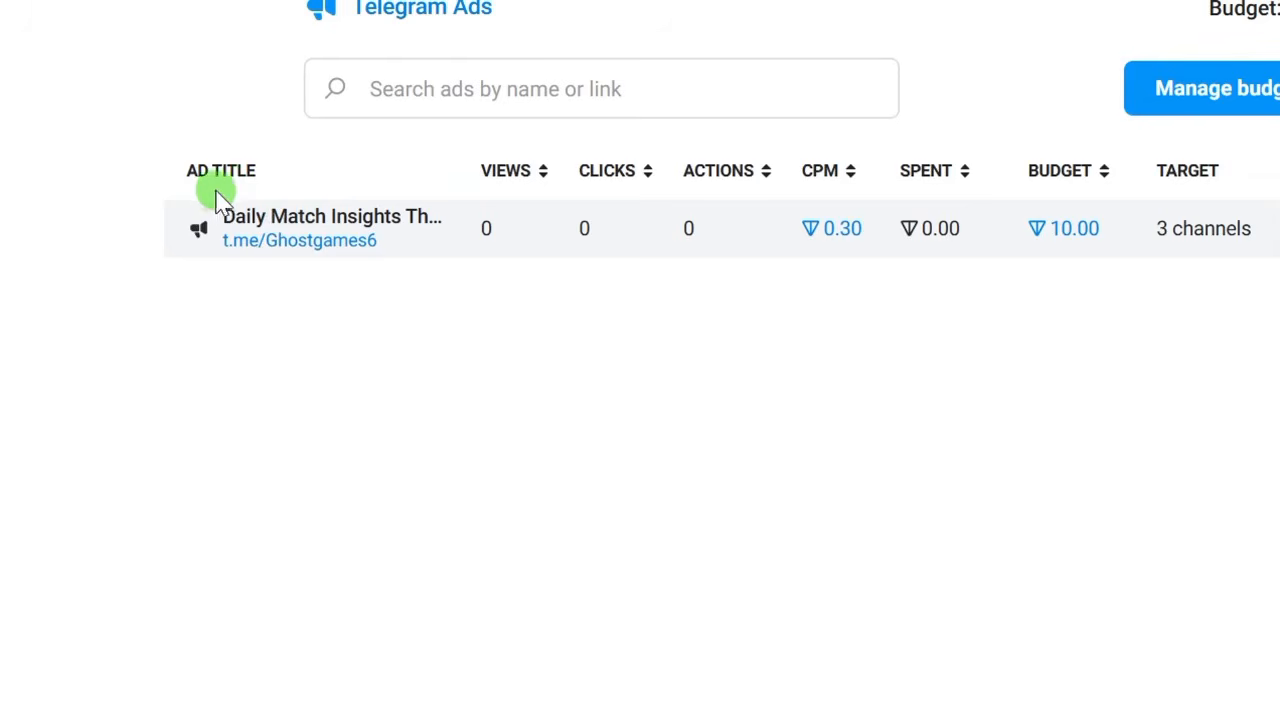